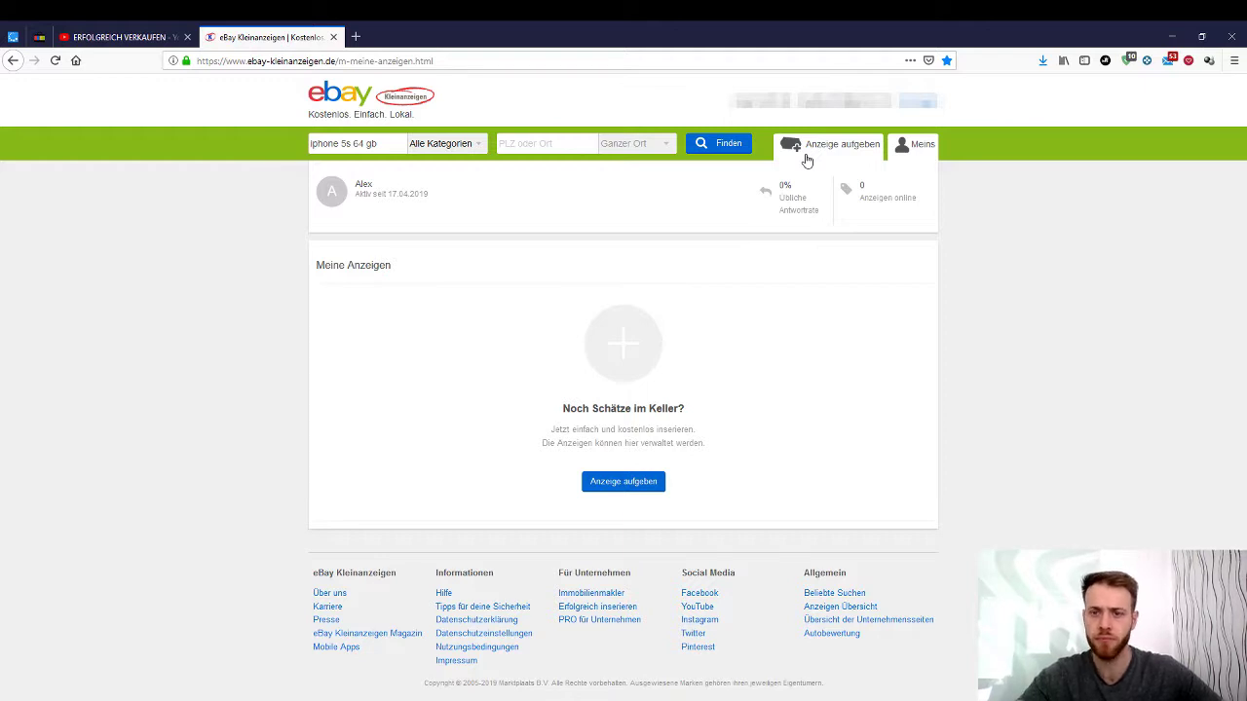
# Start a new ad and choose the category Elektronik > Handy & Telefon > Apple, continuing to the ad details
pyautogui.click(827, 146)
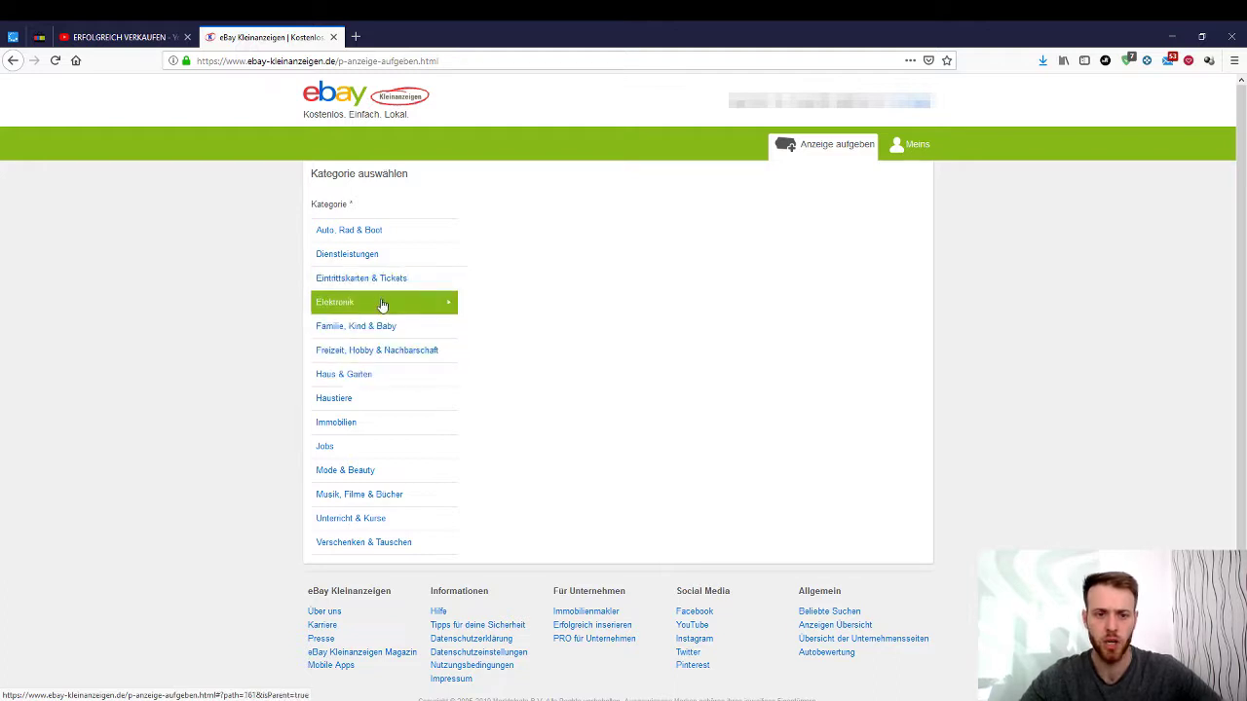
pyautogui.click(381, 308)
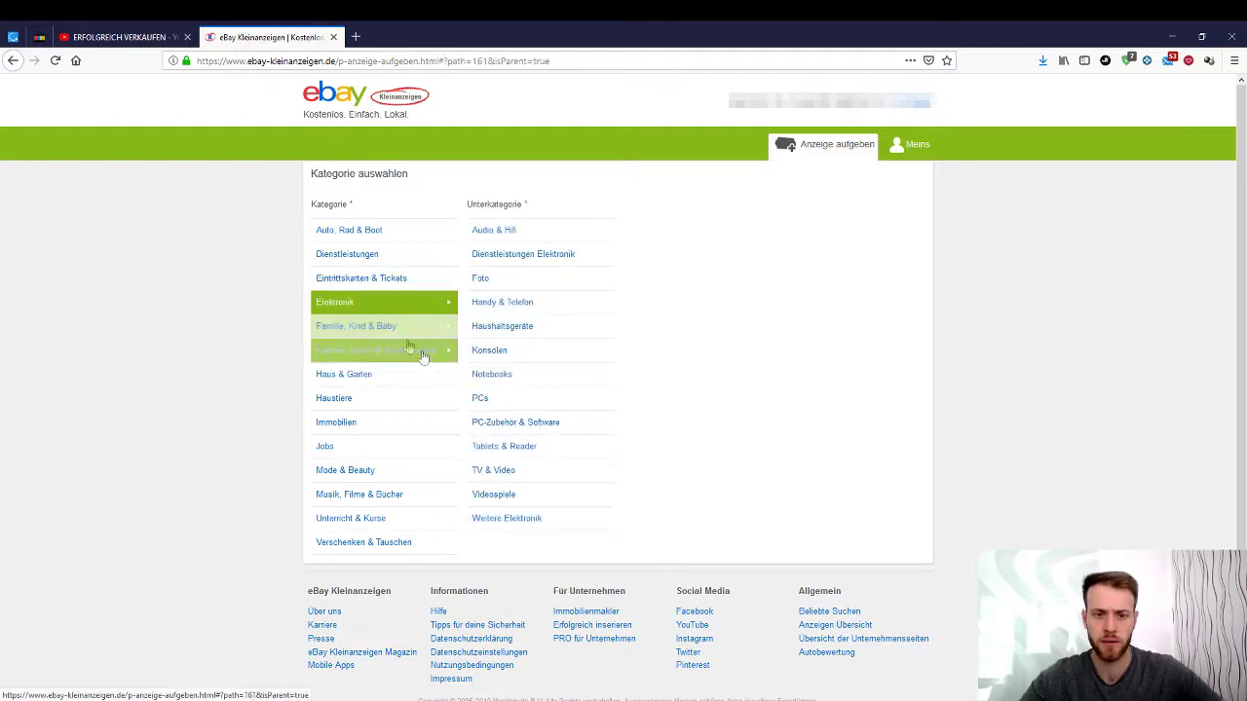
pyautogui.click(516, 308)
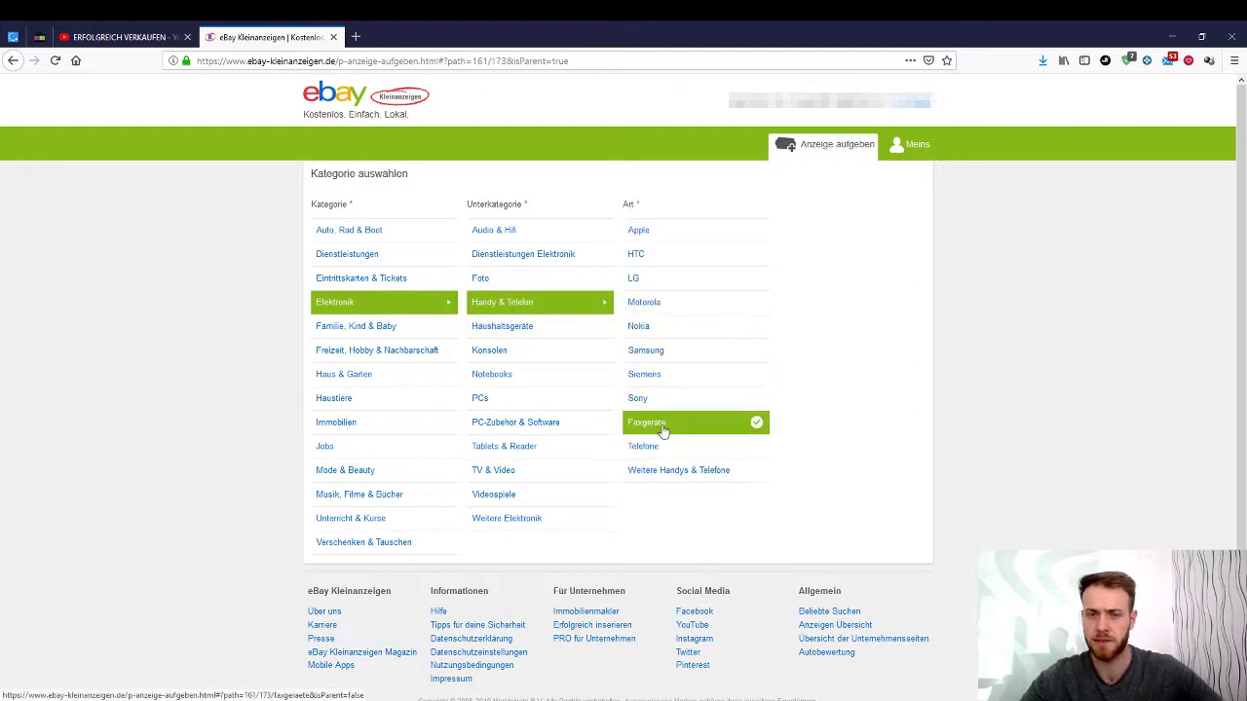
pyautogui.click(646, 233)
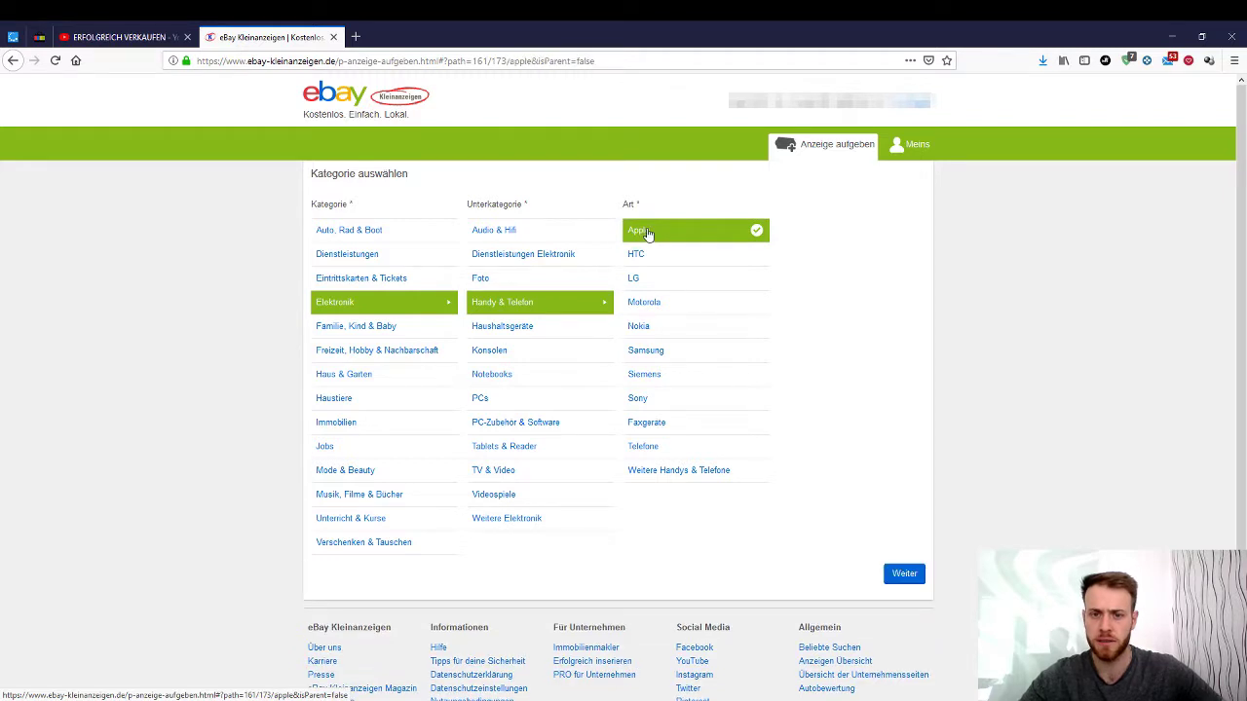
pyautogui.click(920, 579)
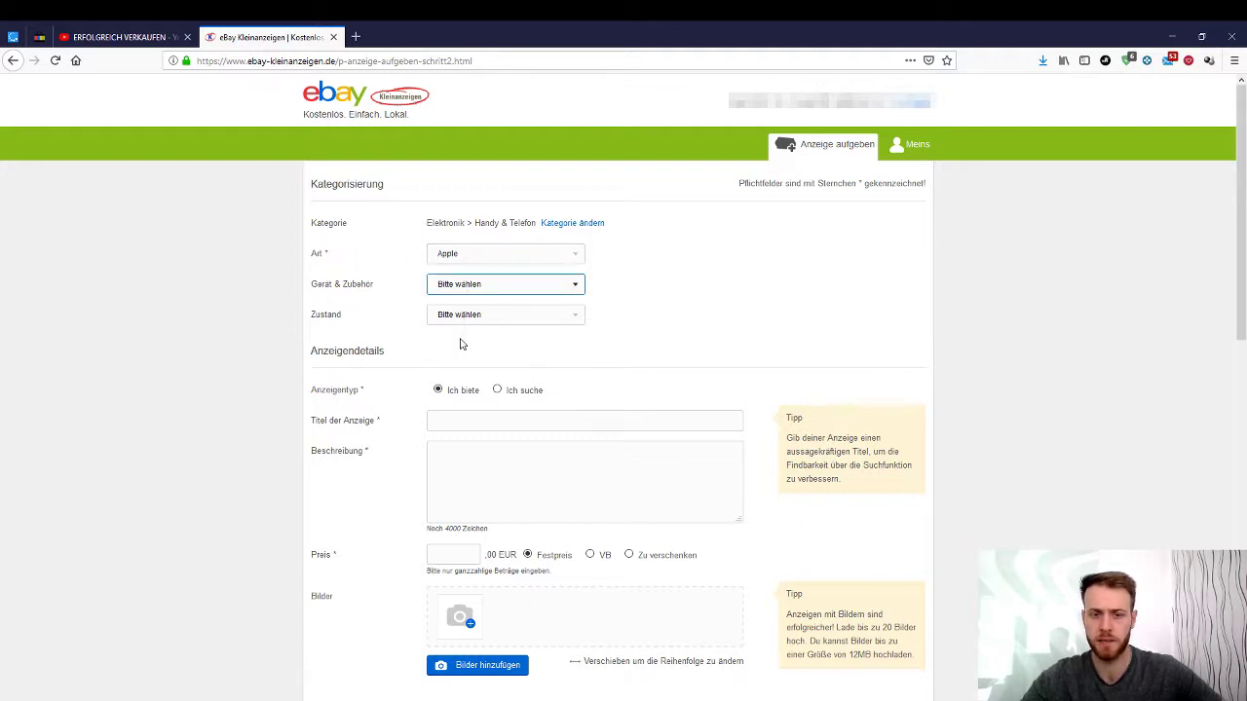
# Set the ad's Gerät & Zubehör field to "Gerät & Zubehör" and its Zustand to "Gebraucht"
pyautogui.press('Down')
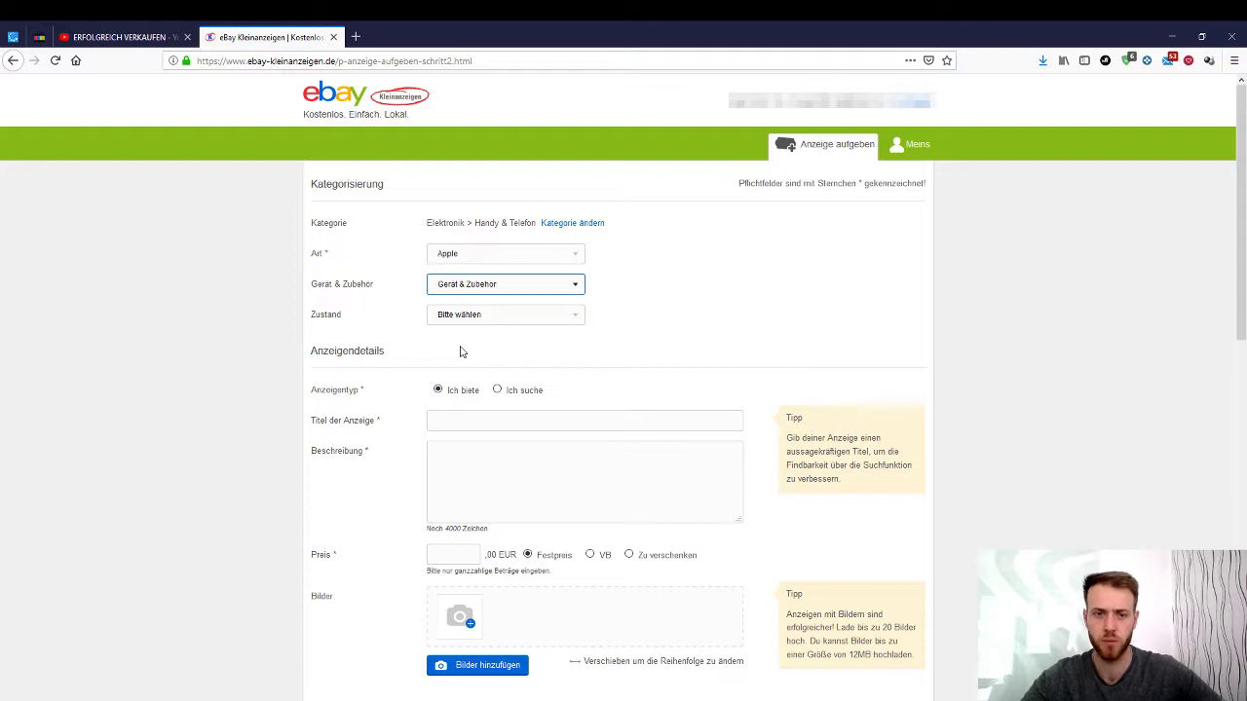
pyautogui.press('Tab')
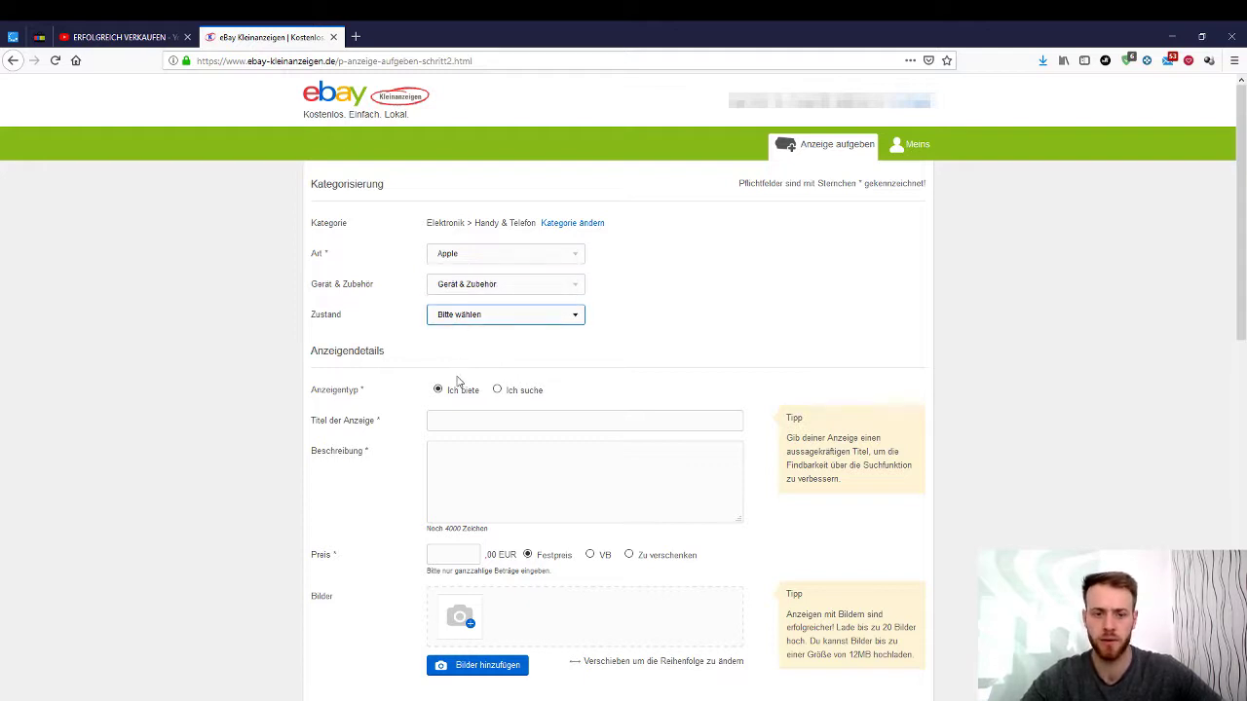
pyautogui.press('Down')
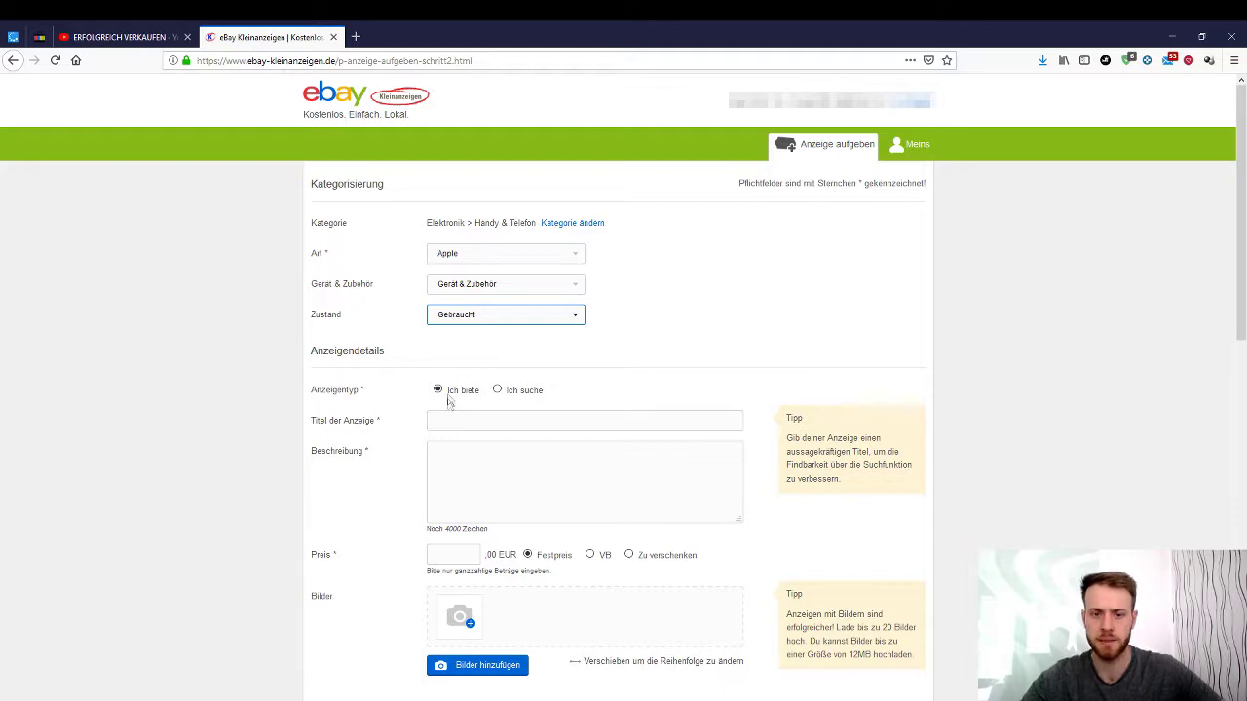
# Choose ad type "Ich biete" and enter the title "Iphone 5 S 64GB Apple Smartphone Handy Spacegrau Ohne Simlock OVP"
pyautogui.scroll(-1, 392, 387)
pyautogui.scroll(-2, 395, 371)
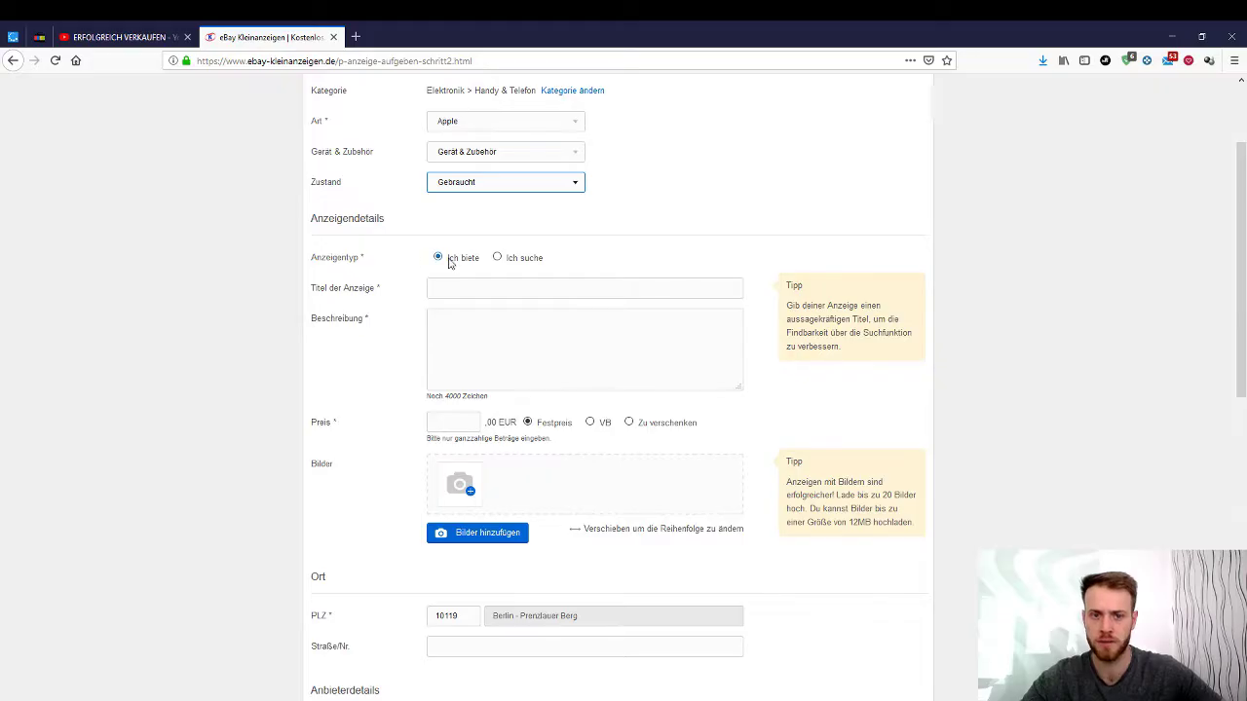
pyautogui.click(439, 259)
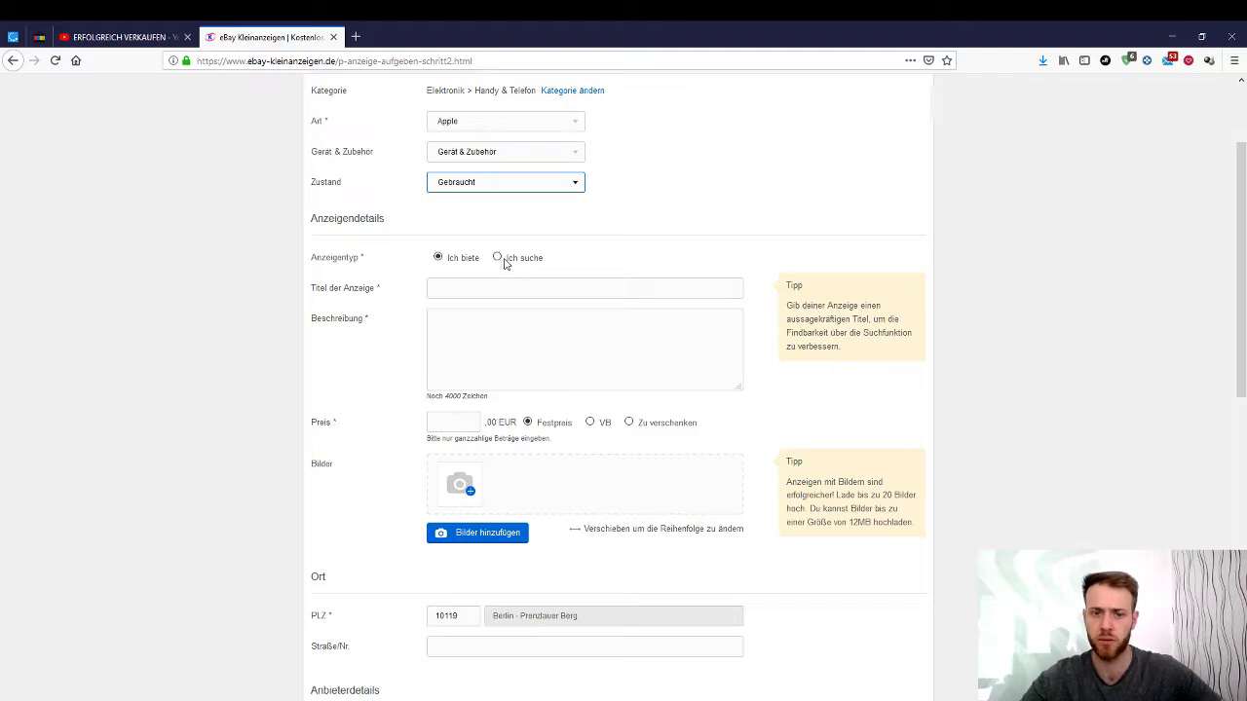
pyautogui.click(431, 287)
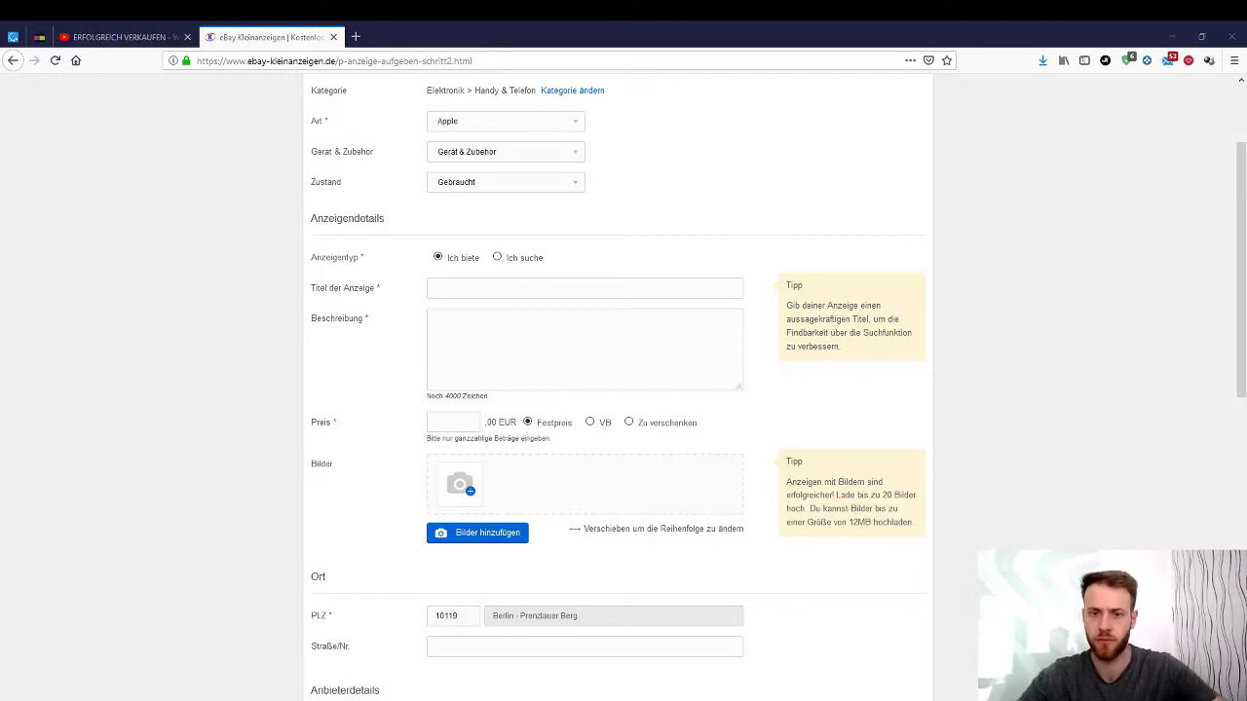
pyautogui.hotkey('alt', 'Tab')
pyautogui.write('Iphone 5 S 64GB Apple Smartphone Handy Spacegrau Ohne Simlock OVP')
pyautogui.click(328, 325)
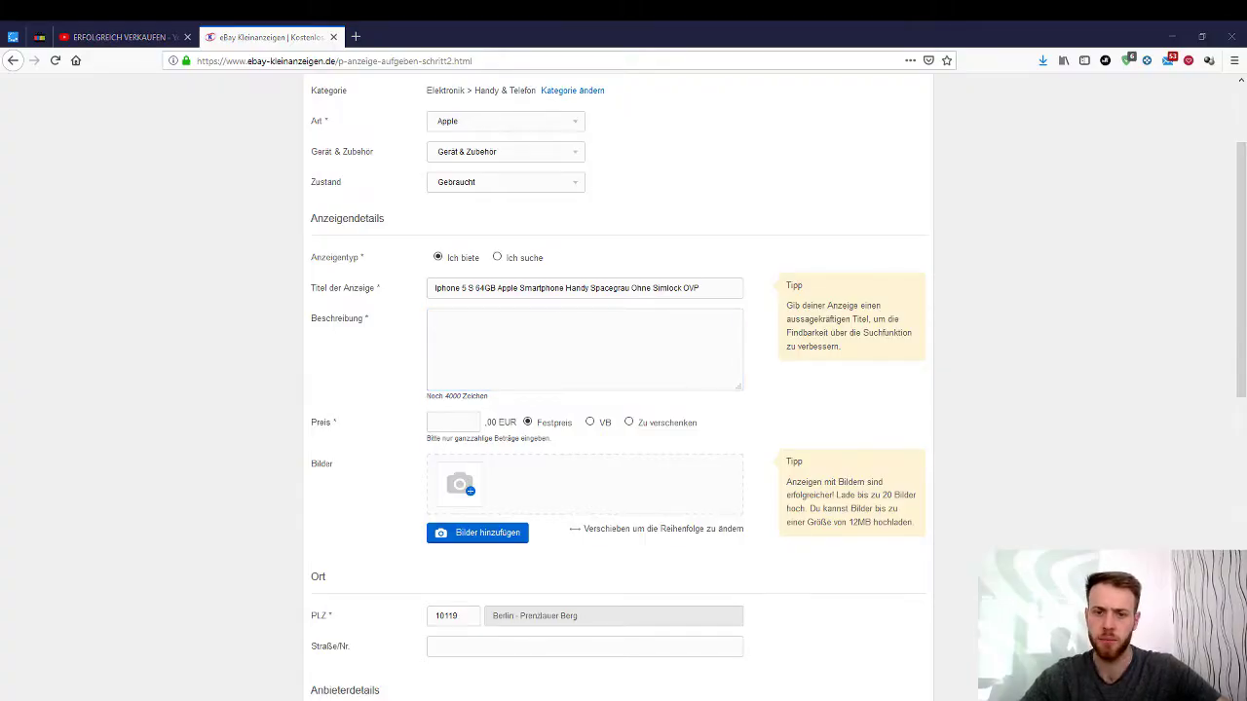
# Paste the prepared iPhone 5S sales text into the ad's description, enlarge the text box and review the wording
pyautogui.click(485, 362)
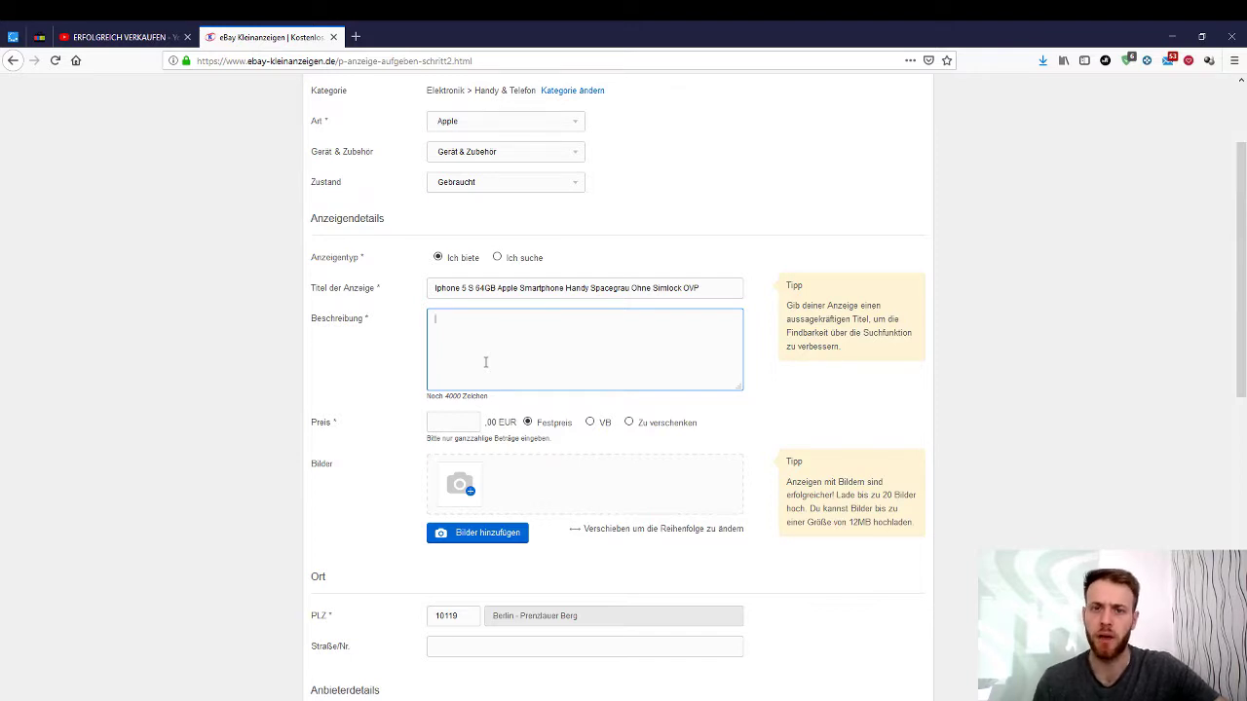
pyautogui.hotkey('ctrl', 'v')
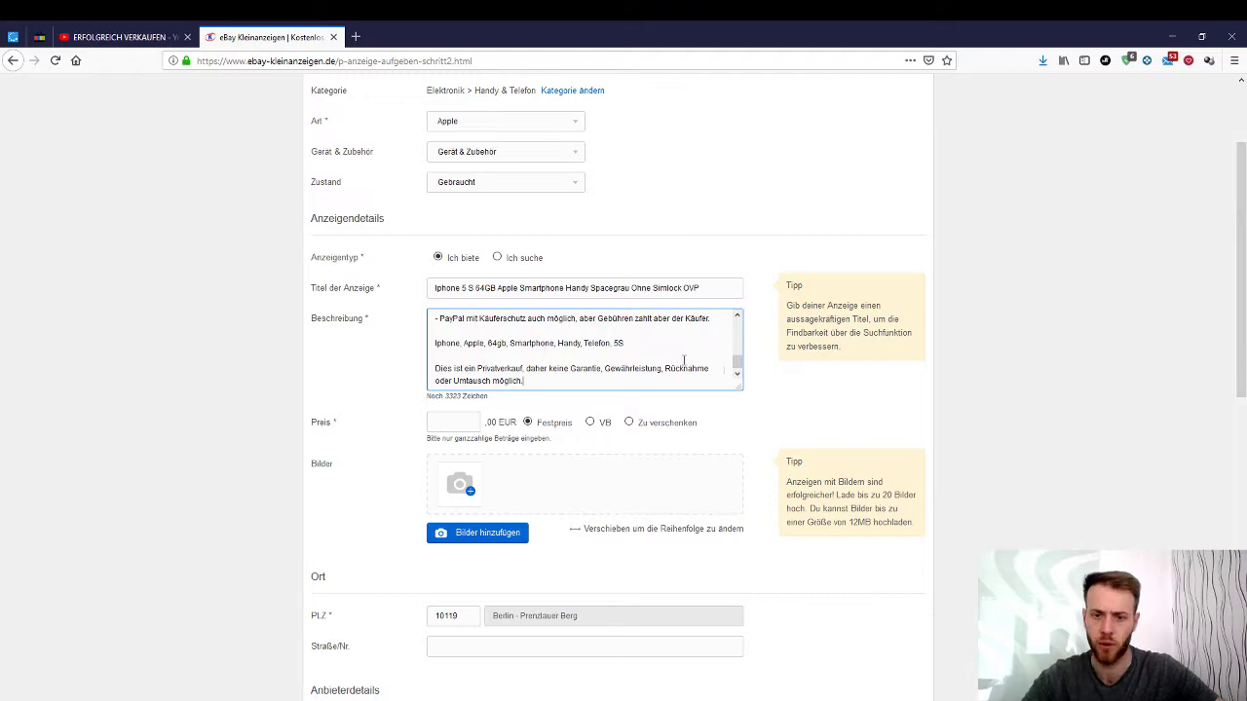
pyautogui.moveTo(739, 387); pyautogui.dragTo(738, 511)
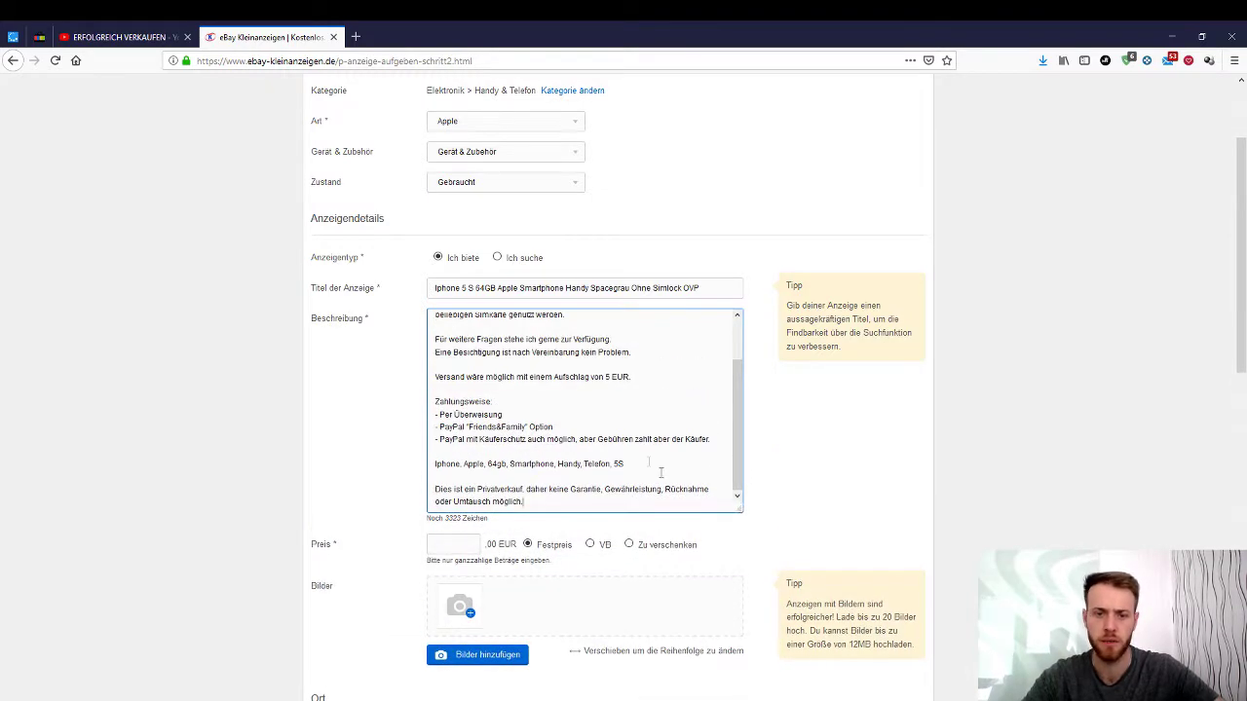
pyautogui.scroll(2, 598, 420)
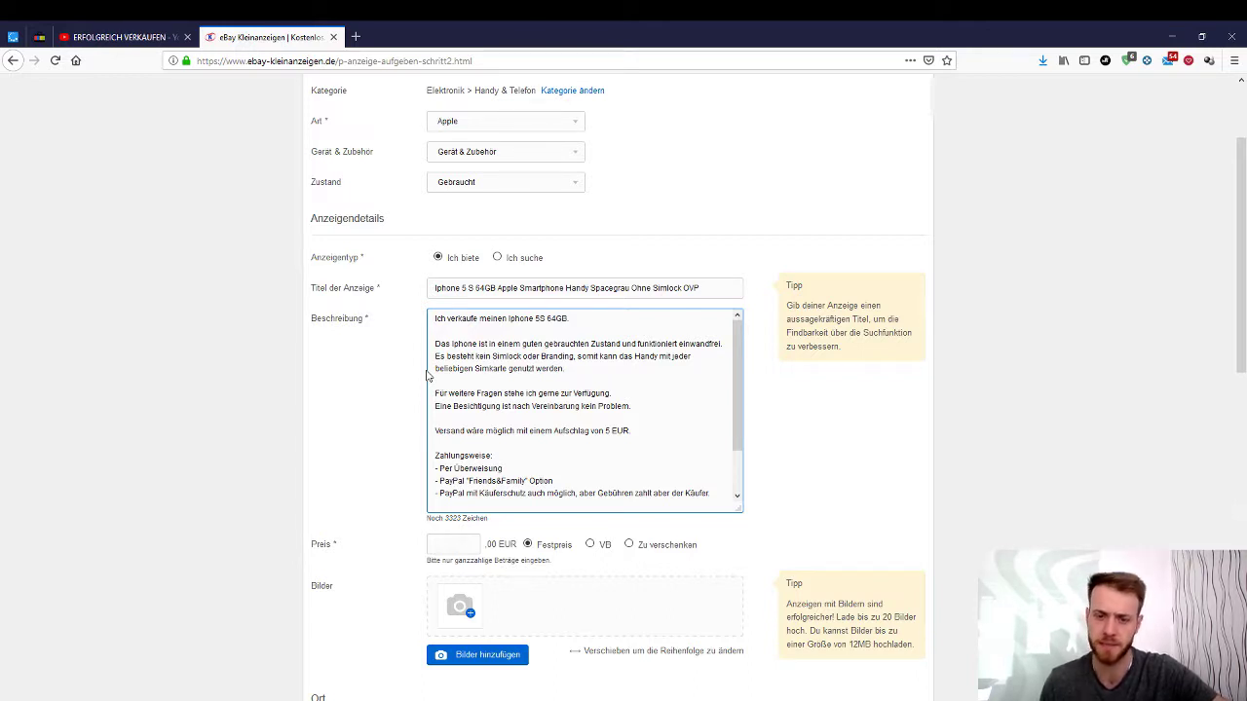
pyautogui.scroll(-2, 563, 422)
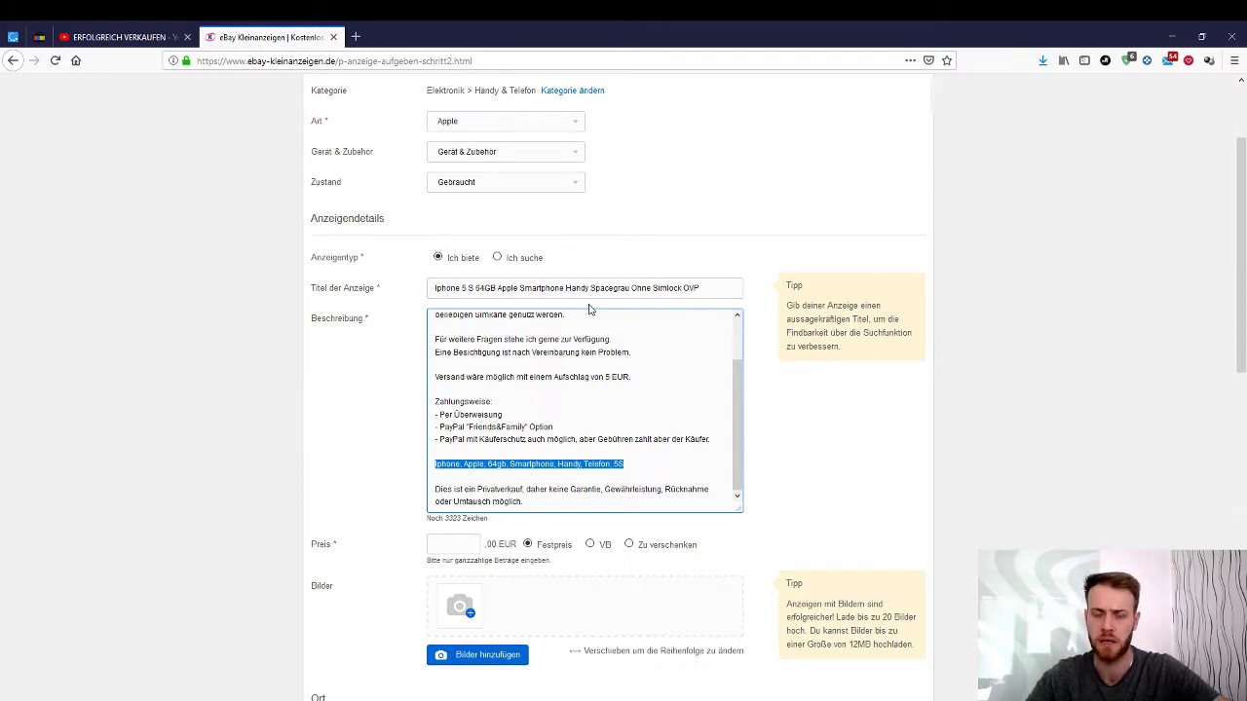
pyautogui.click(638, 462)
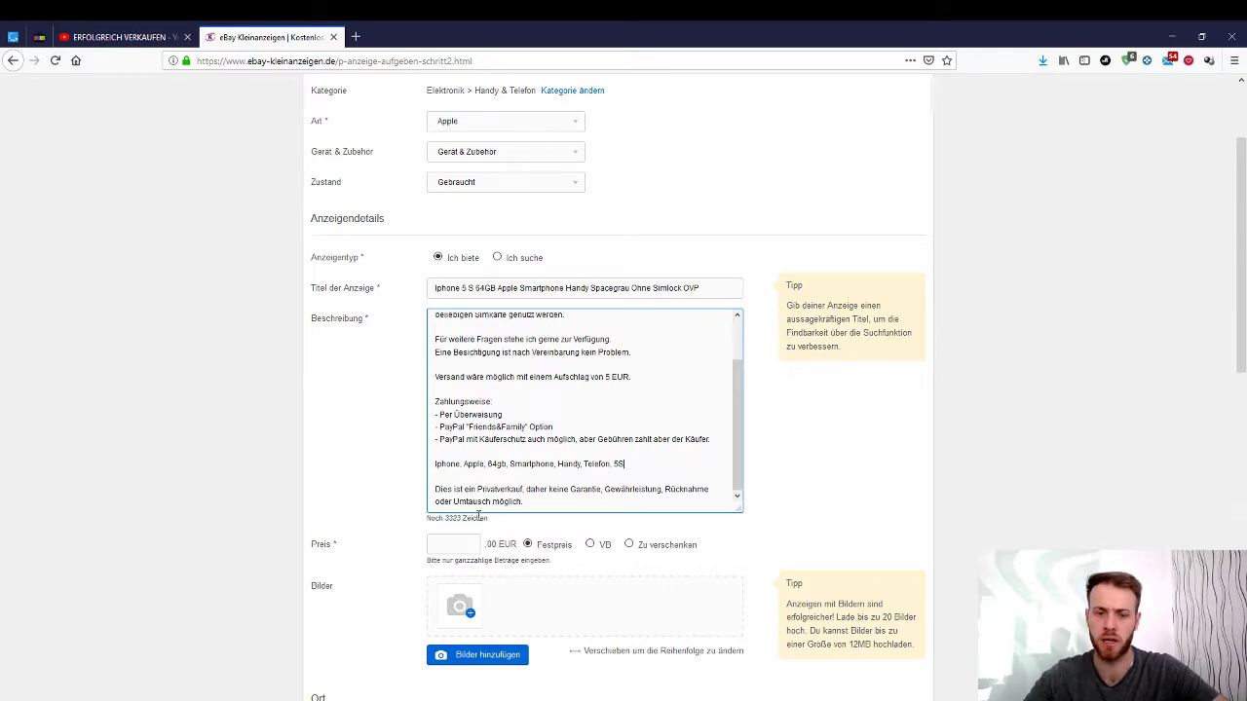
# Open the eBay Kleinanzeigen home page separately from the ad form and search all categories for "iphone 5s 64gb"
pyautogui.scroll(-3, 516, 565)
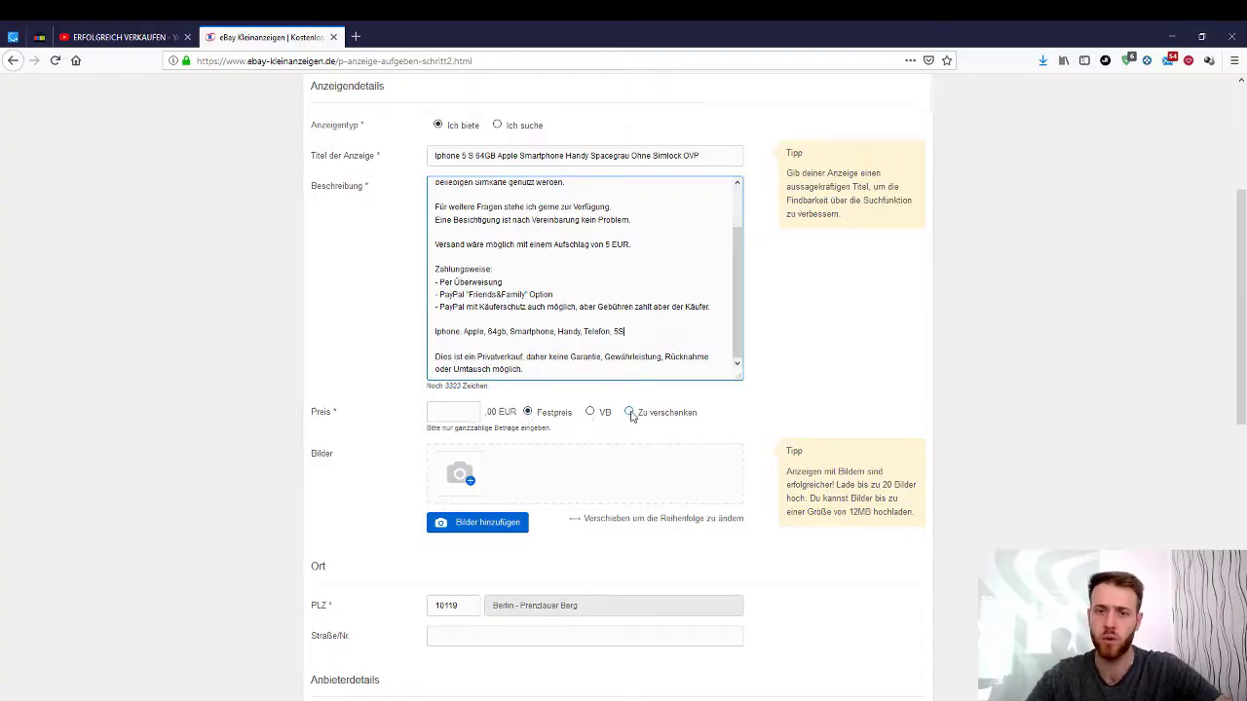
pyautogui.scroll(3, 535, 465)
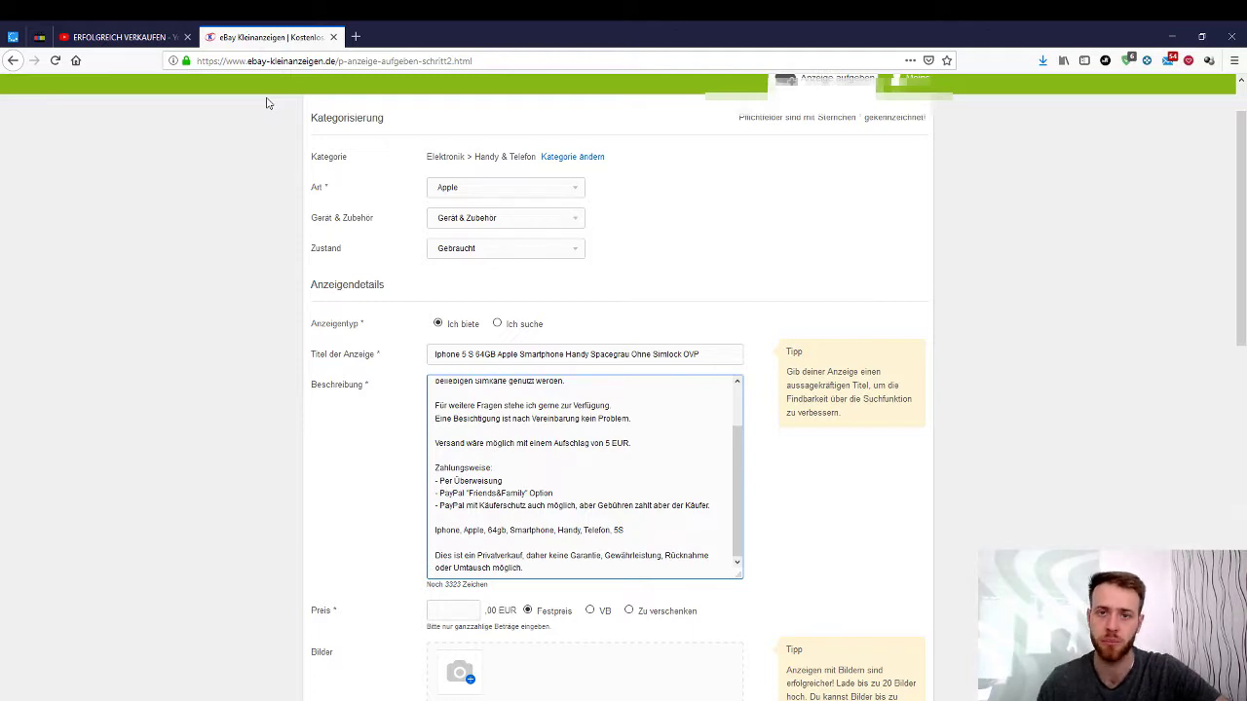
pyautogui.scroll(1, 321, 156)
pyautogui.middleClick(358, 105)
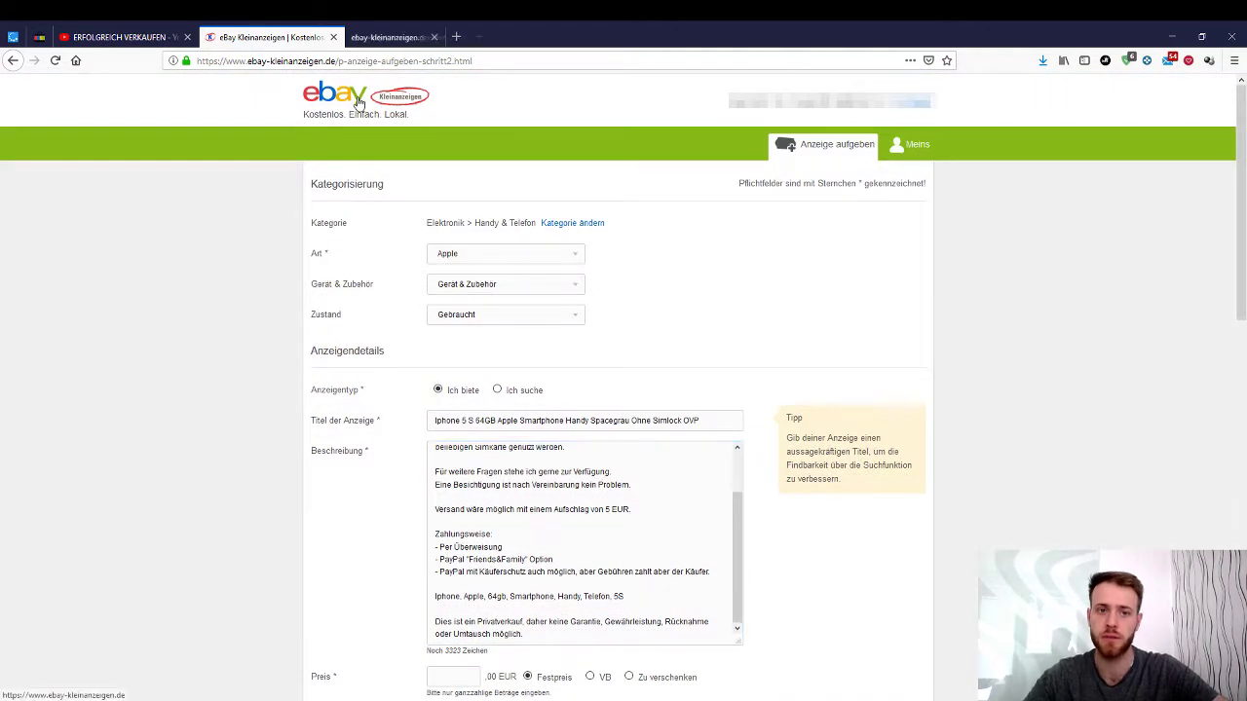
pyautogui.click(387, 32)
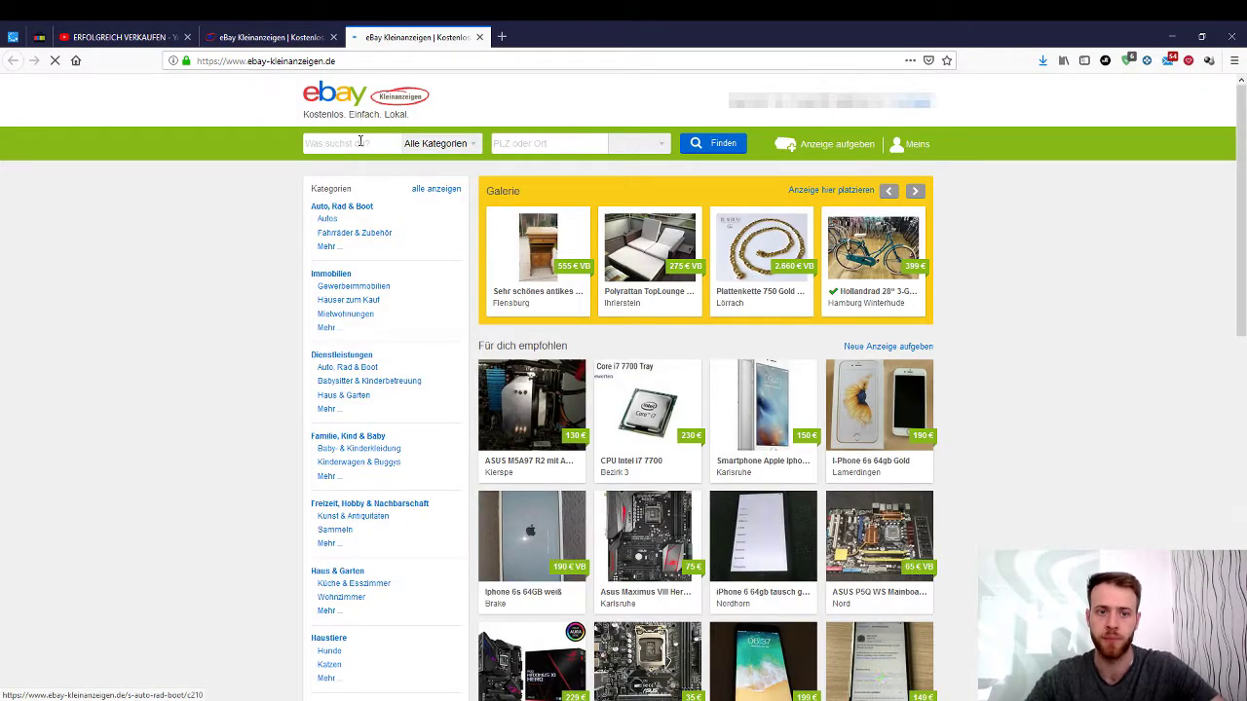
pyautogui.write('iph')
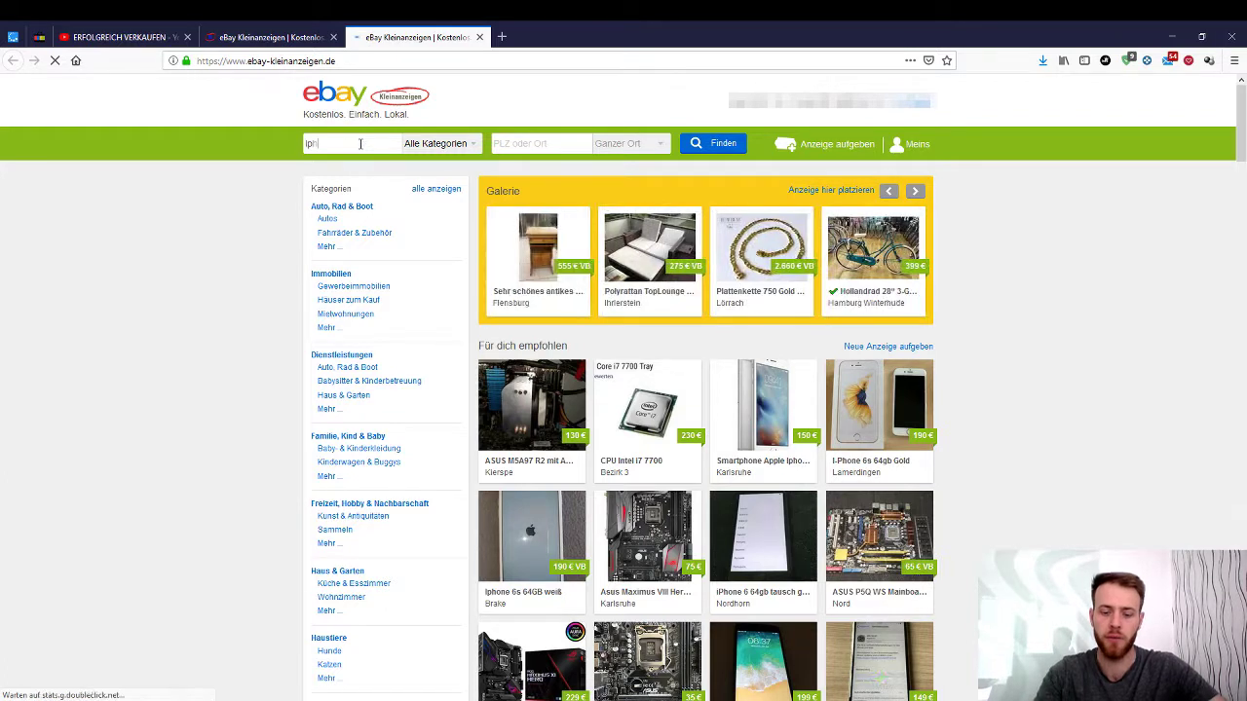
pyautogui.write('one 5s ')
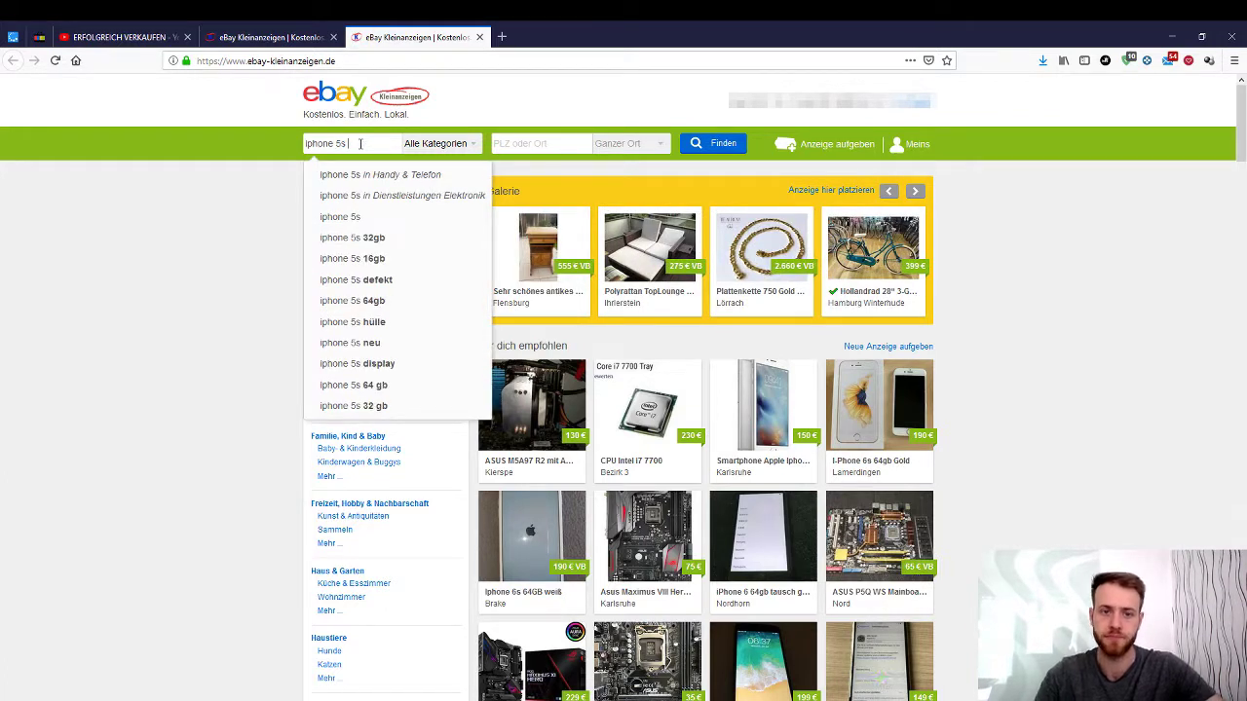
pyautogui.write('64gb')
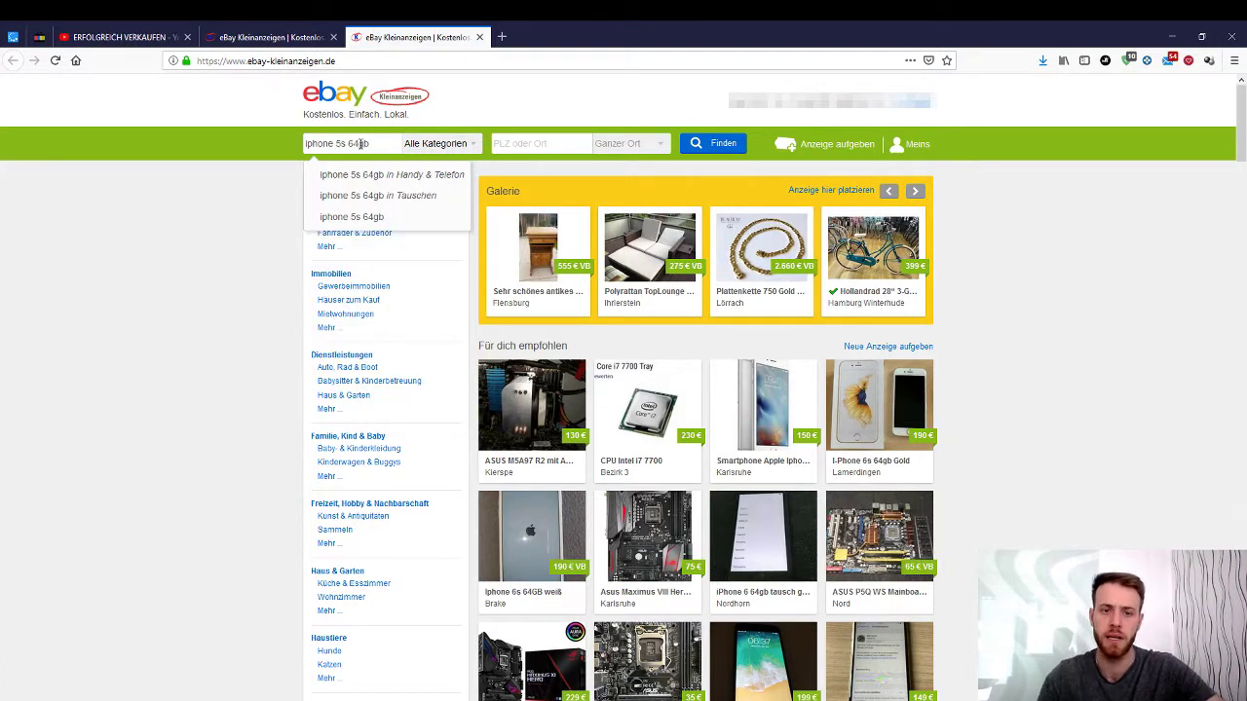
pyautogui.press('Return')
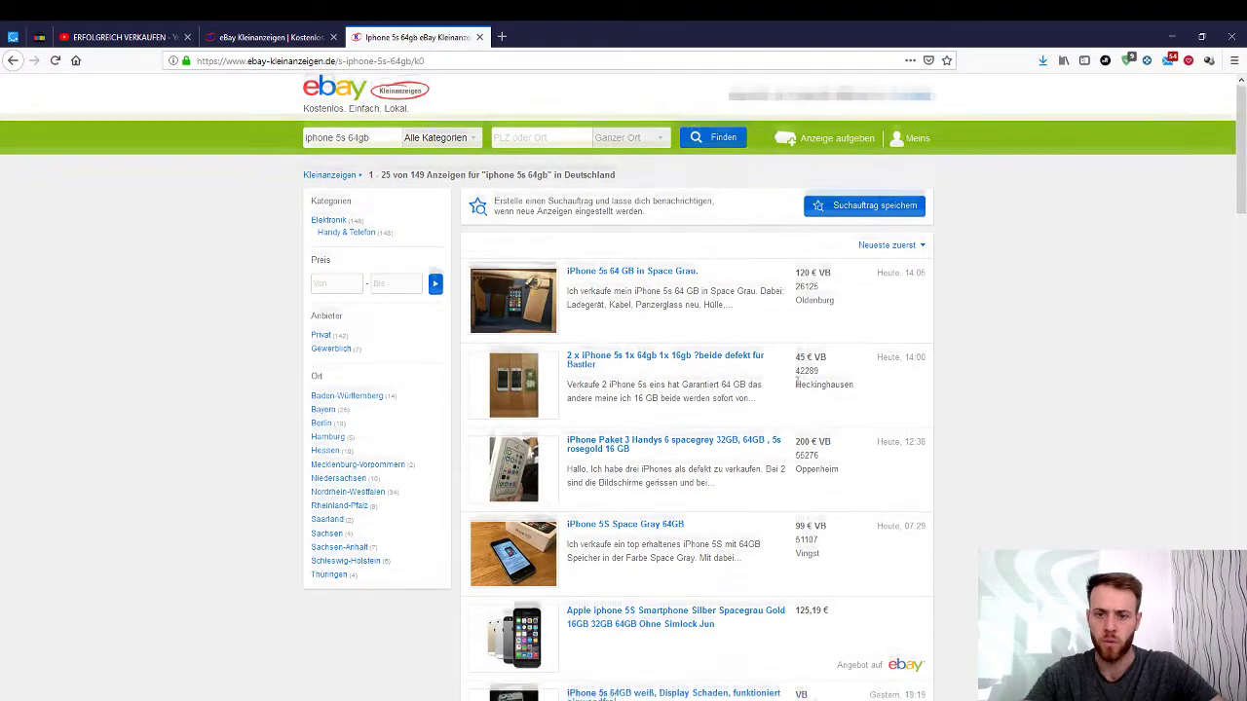
# Examine the asking prices and conditions of the listed iPhone 5s 64 GB offers for comparison
pyautogui.scroll(-3, 797, 383)
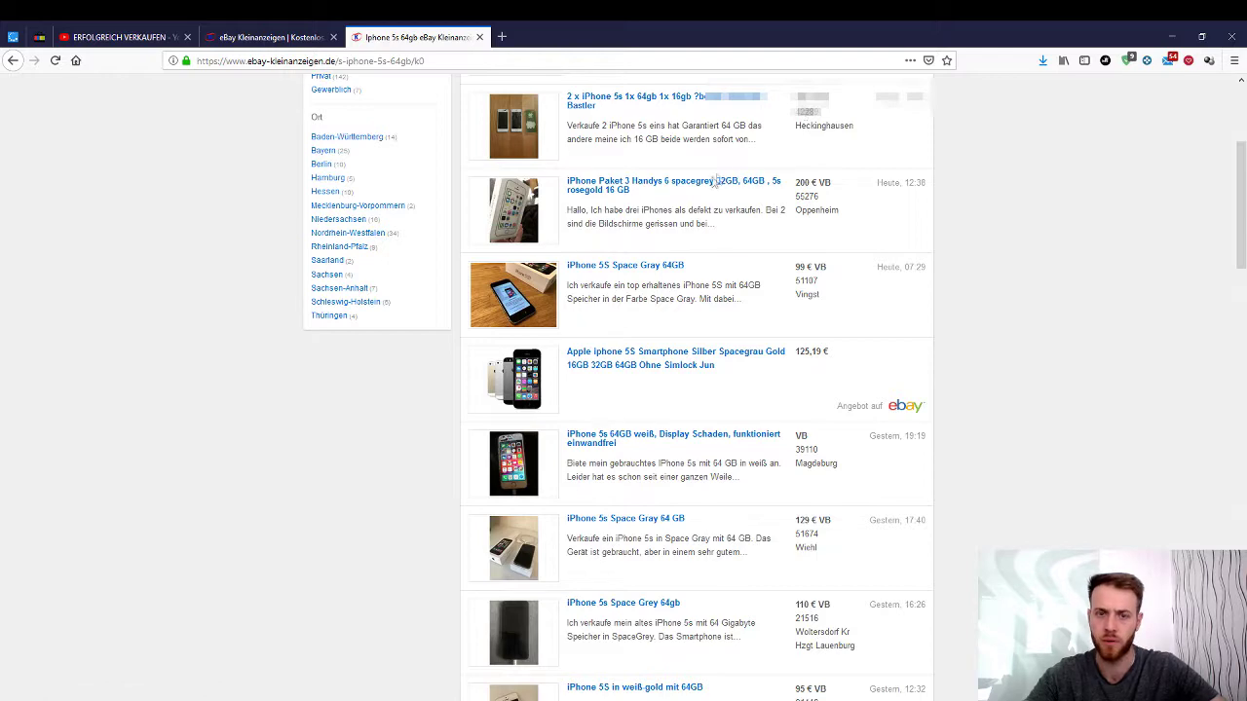
pyautogui.scroll(-1, 682, 200)
pyautogui.scroll(-1, 677, 214)
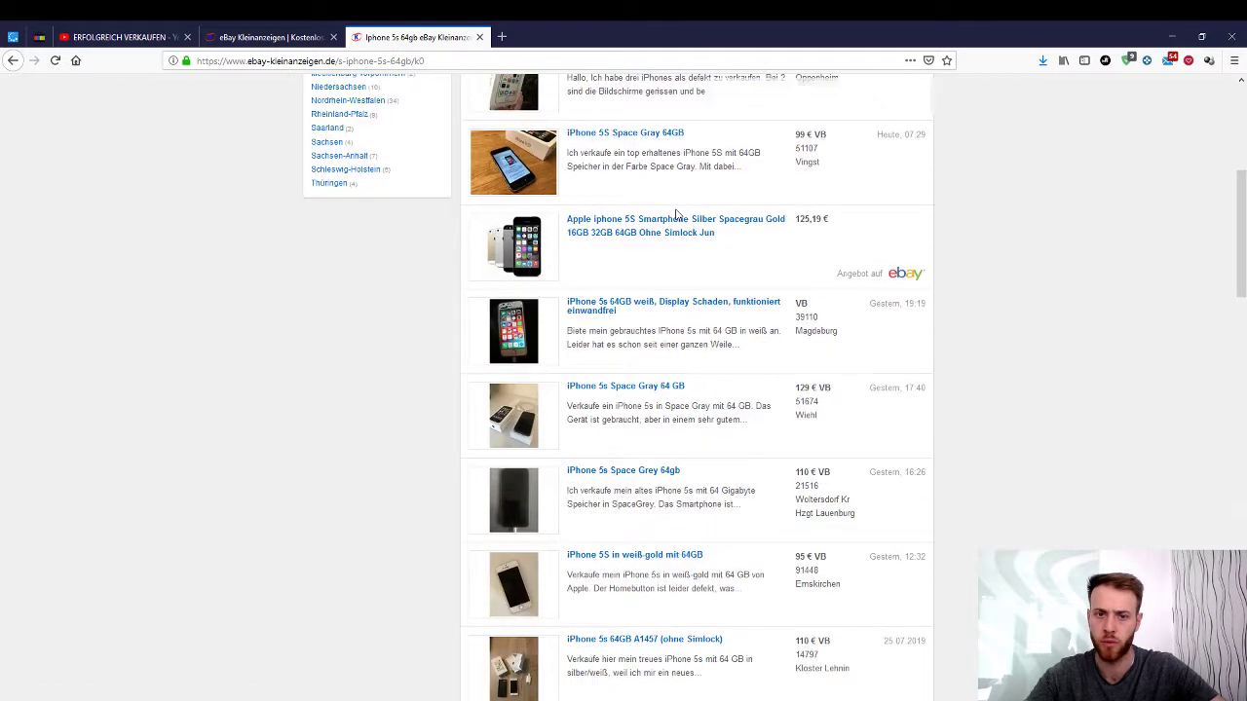
pyautogui.scroll(-1, 696, 256)
pyautogui.scroll(-1, 696, 249)
pyautogui.scroll(1, 760, 224)
pyautogui.scroll(-1, 794, 230)
pyautogui.scroll(-1, 797, 231)
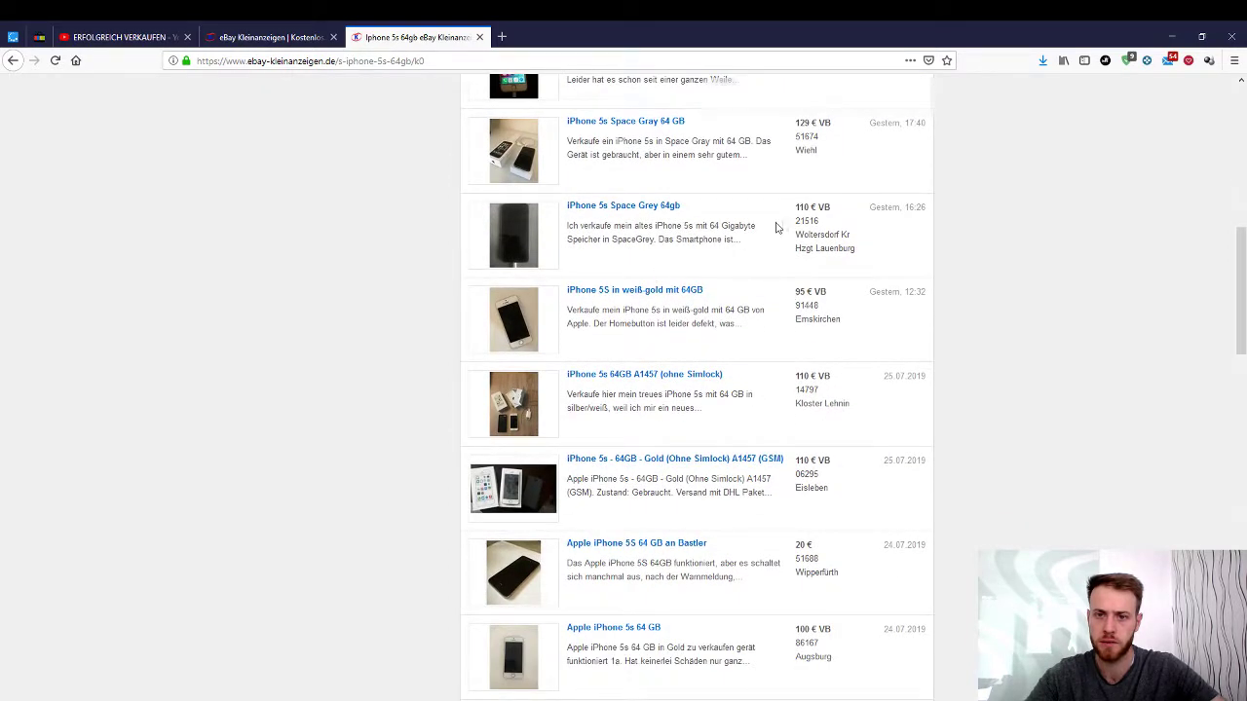
pyautogui.scroll(-3, 776, 273)
pyautogui.scroll(-1, 771, 272)
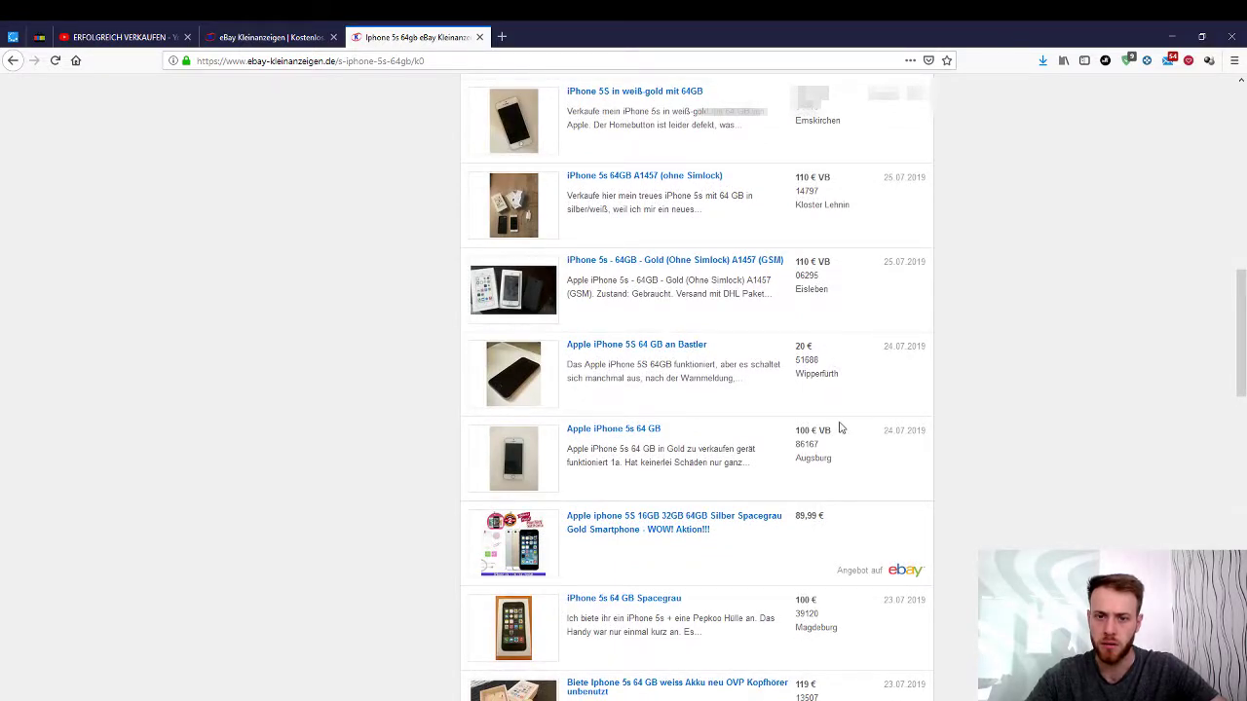
pyautogui.scroll(-3, 834, 429)
pyautogui.scroll(-2, 836, 426)
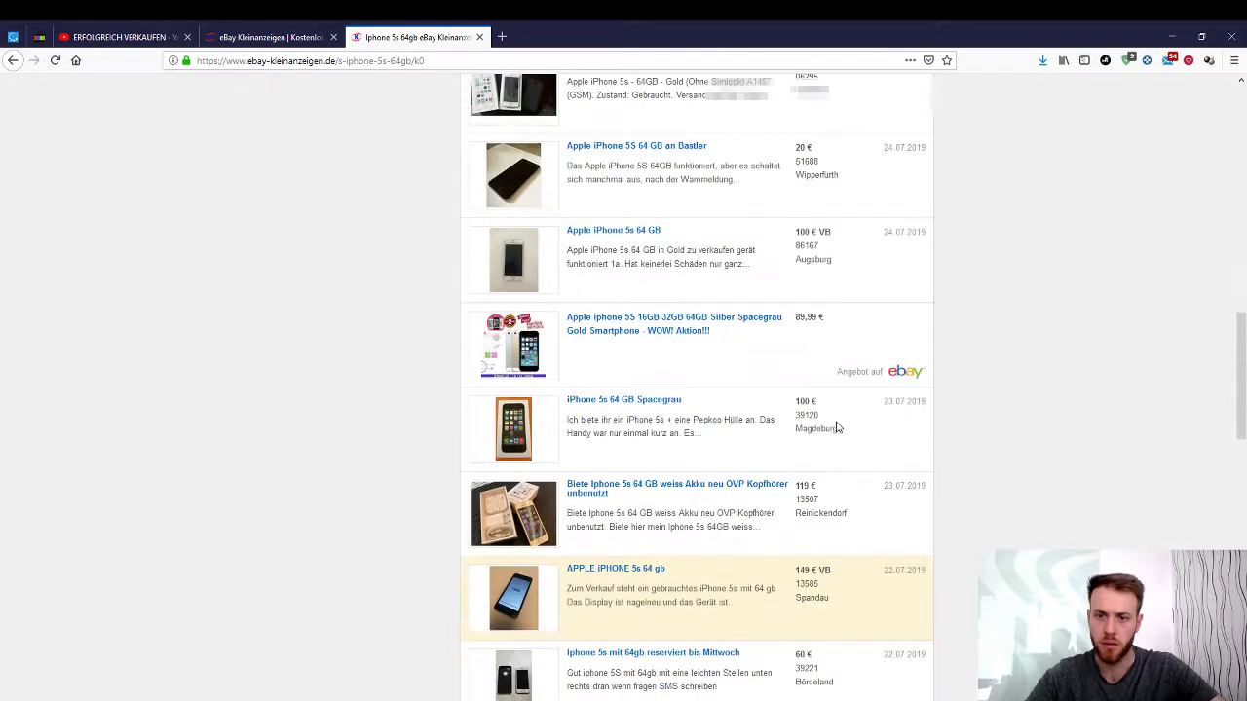
pyautogui.scroll(-5, 836, 427)
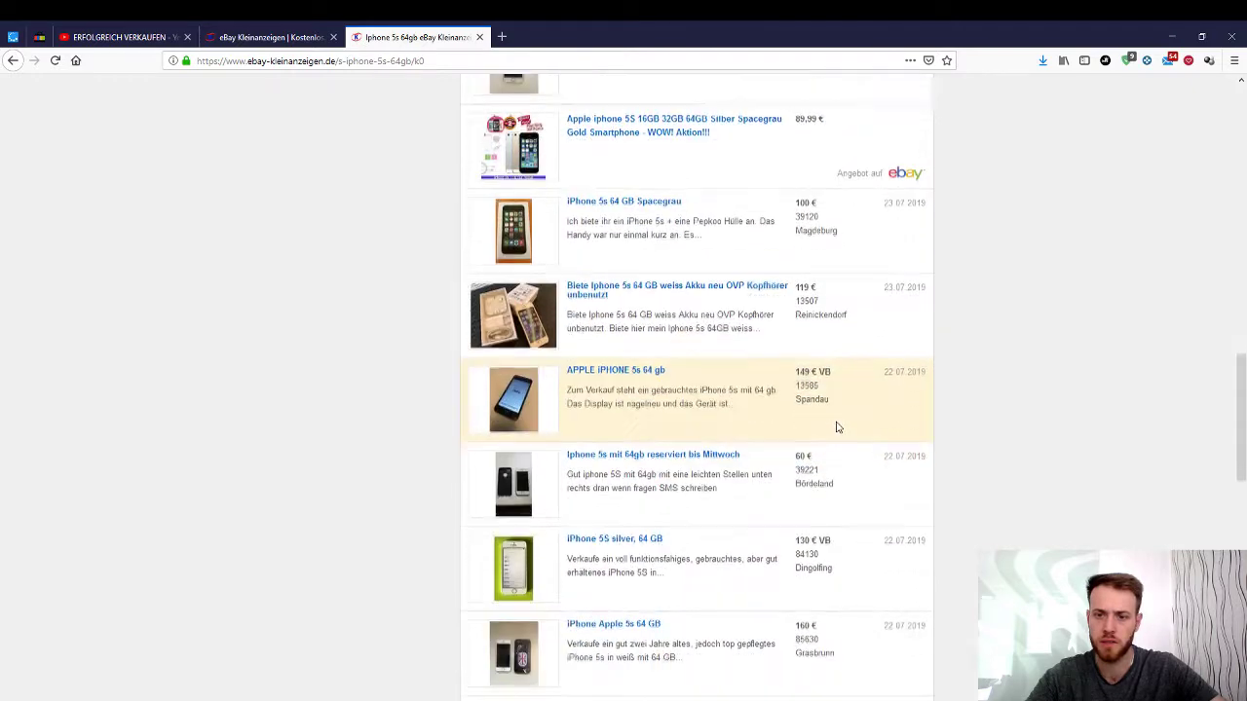
pyautogui.scroll(-6, 836, 427)
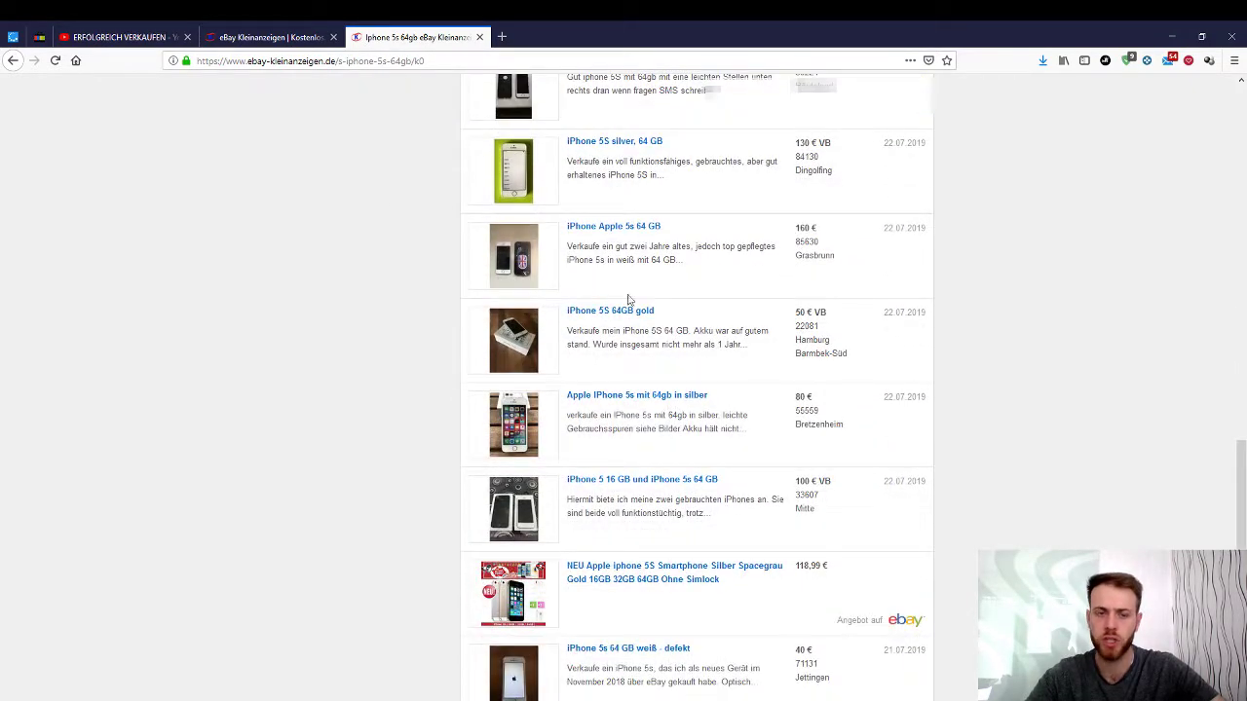
# Return to the ad form and set the asking price to 100 EUR as Festpreis
pyautogui.click(252, 37)
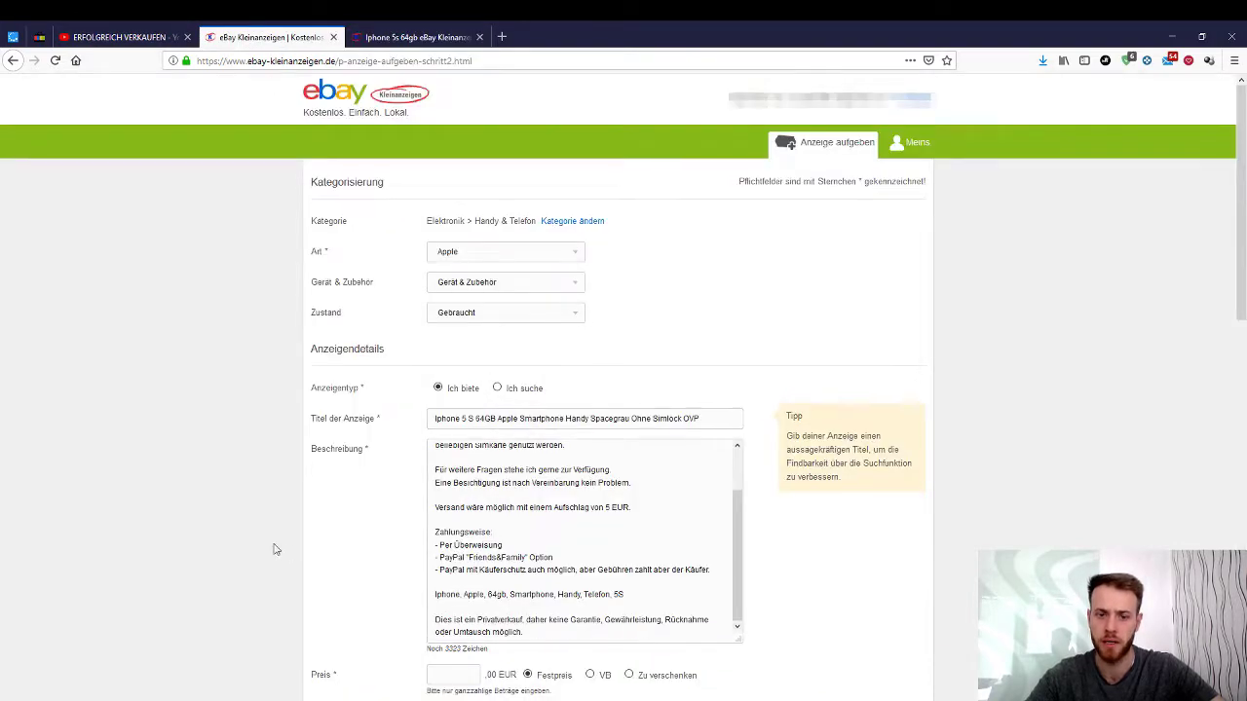
pyautogui.scroll(-2, 461, 473)
pyautogui.click(461, 476)
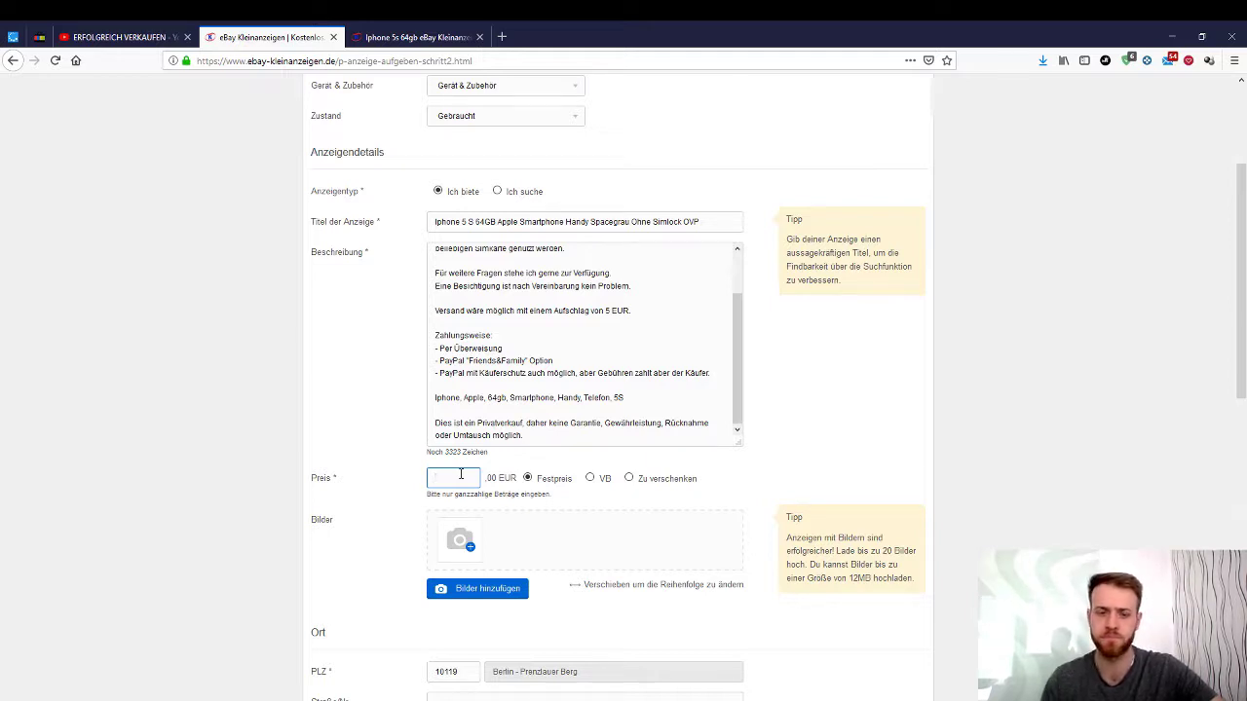
pyautogui.write('00')
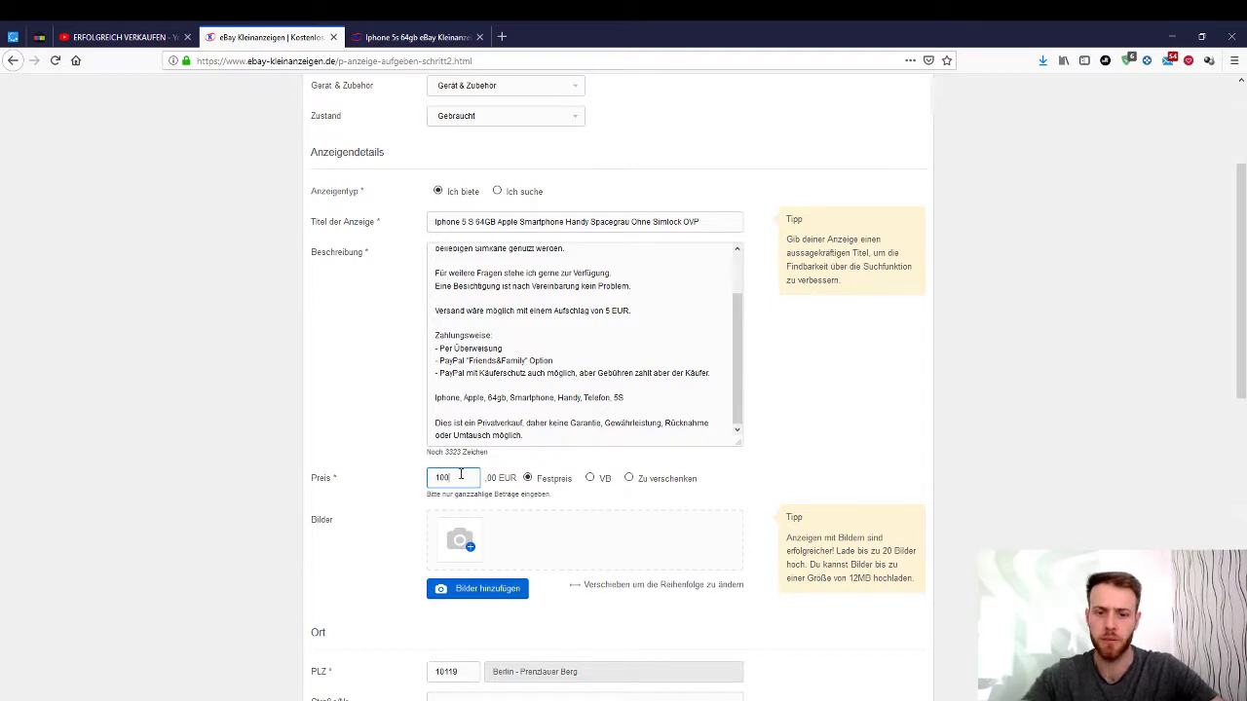
pyautogui.click(537, 532)
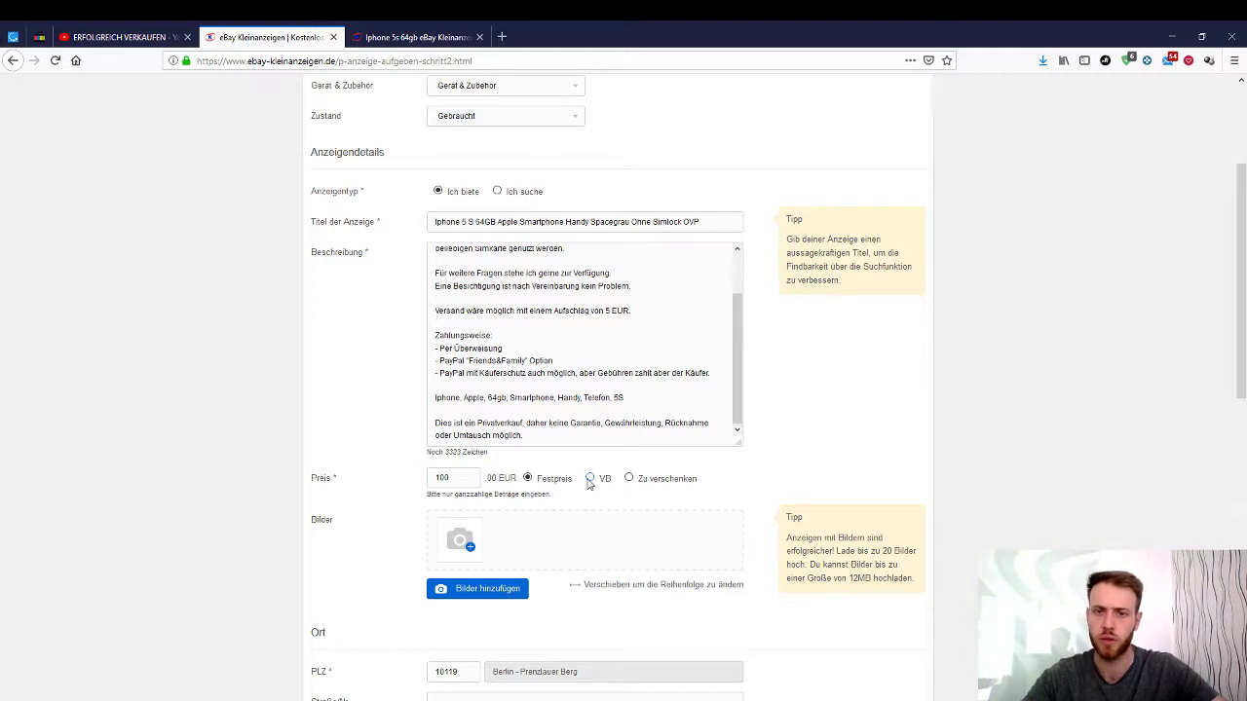
pyautogui.click(460, 477)
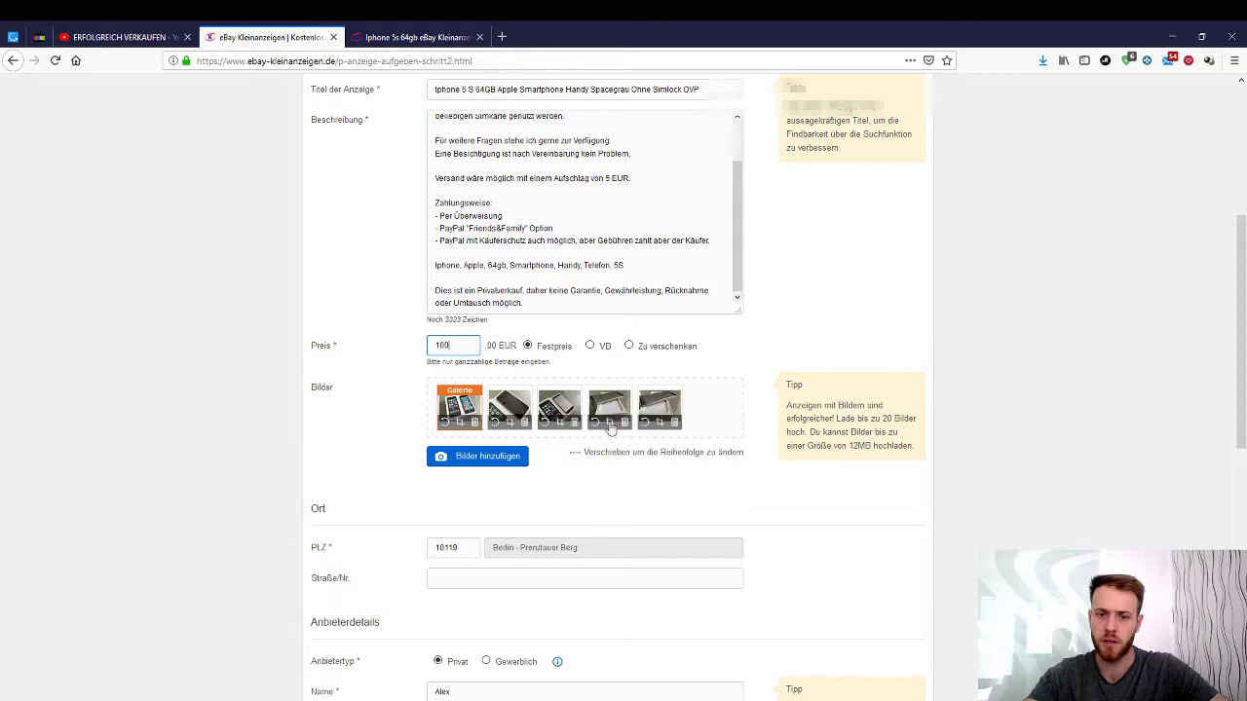
# Move the ad's fourth photo to second place and view it in the image editor without saving any edits
pyautogui.moveTo(609, 404); pyautogui.dragTo(468, 409)
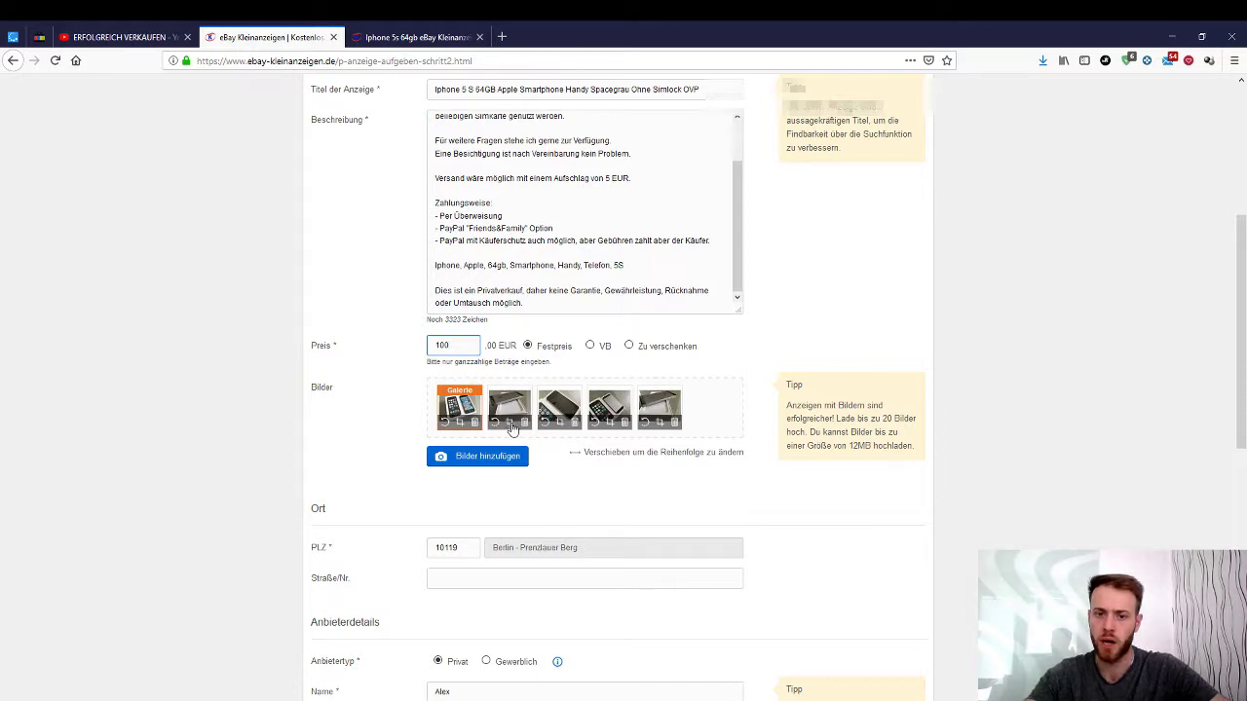
pyautogui.click(511, 425)
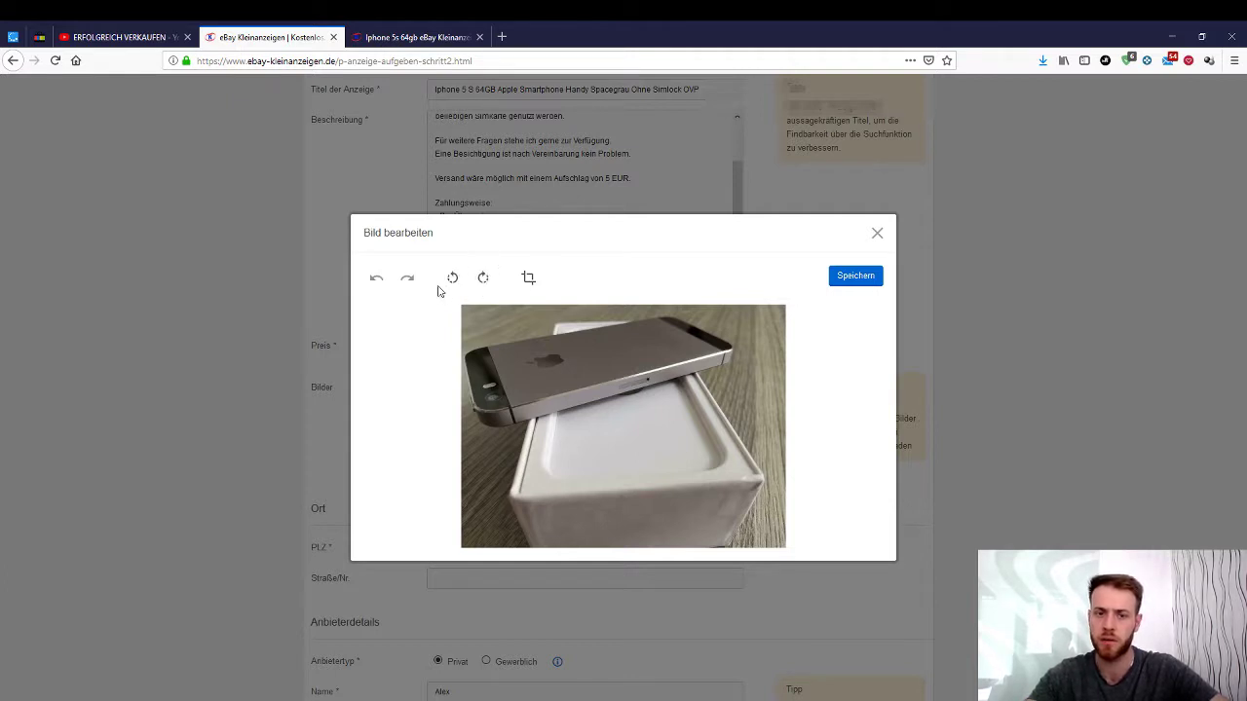
pyautogui.click(877, 232)
# Check the postal code and street fields, view the Gewerblich provider option and set the provider type back to Privat
pyautogui.scroll(-2, 600, 469)
pyautogui.scroll(-1, 600, 469)
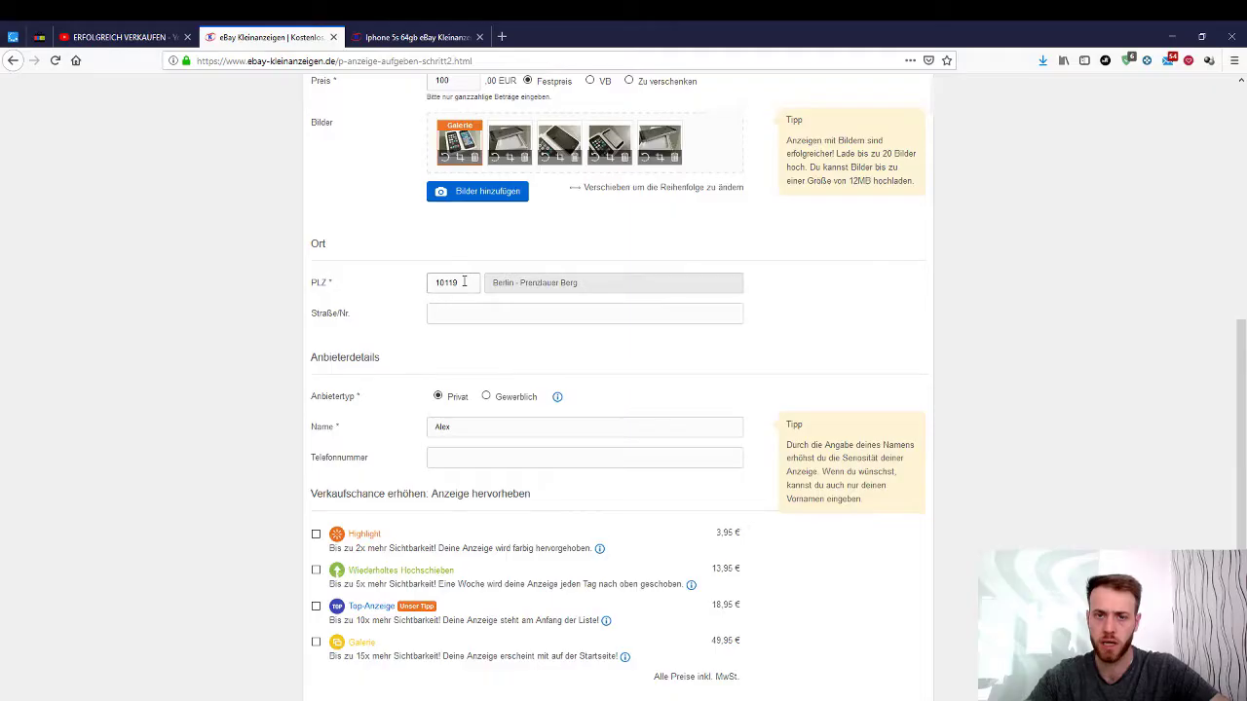
pyautogui.moveTo(464, 284); pyautogui.dragTo(415, 277)
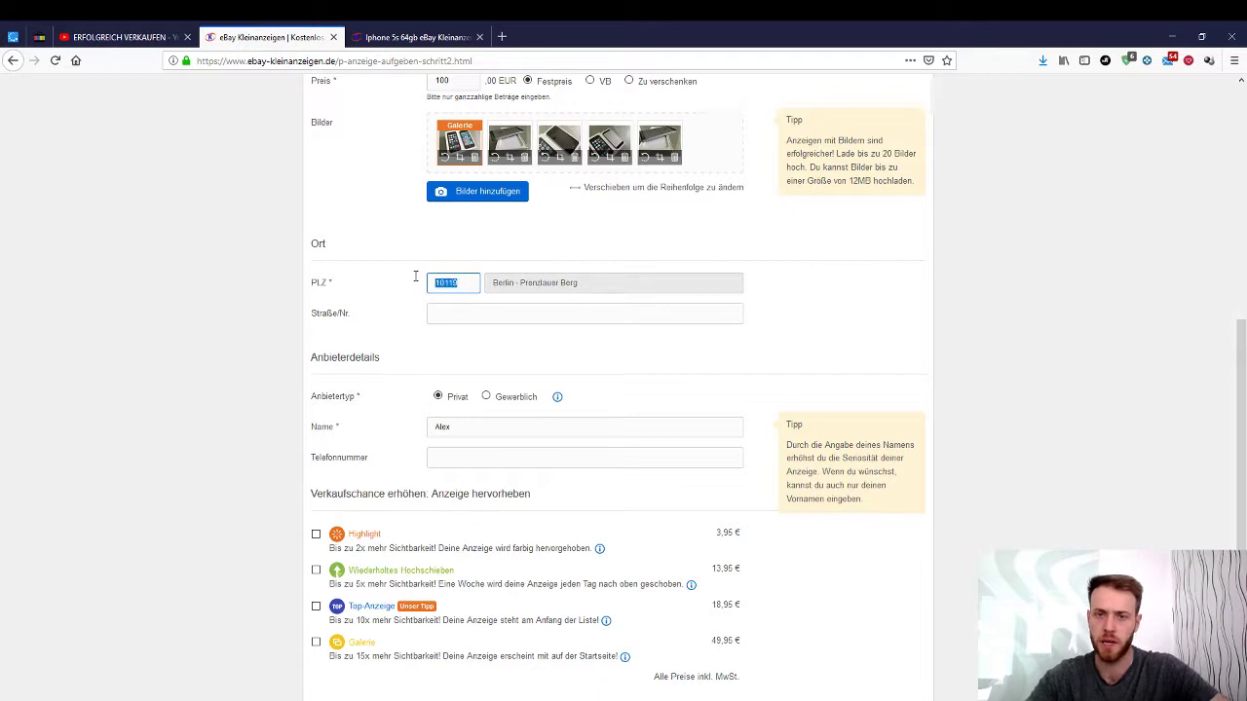
pyautogui.click(465, 311)
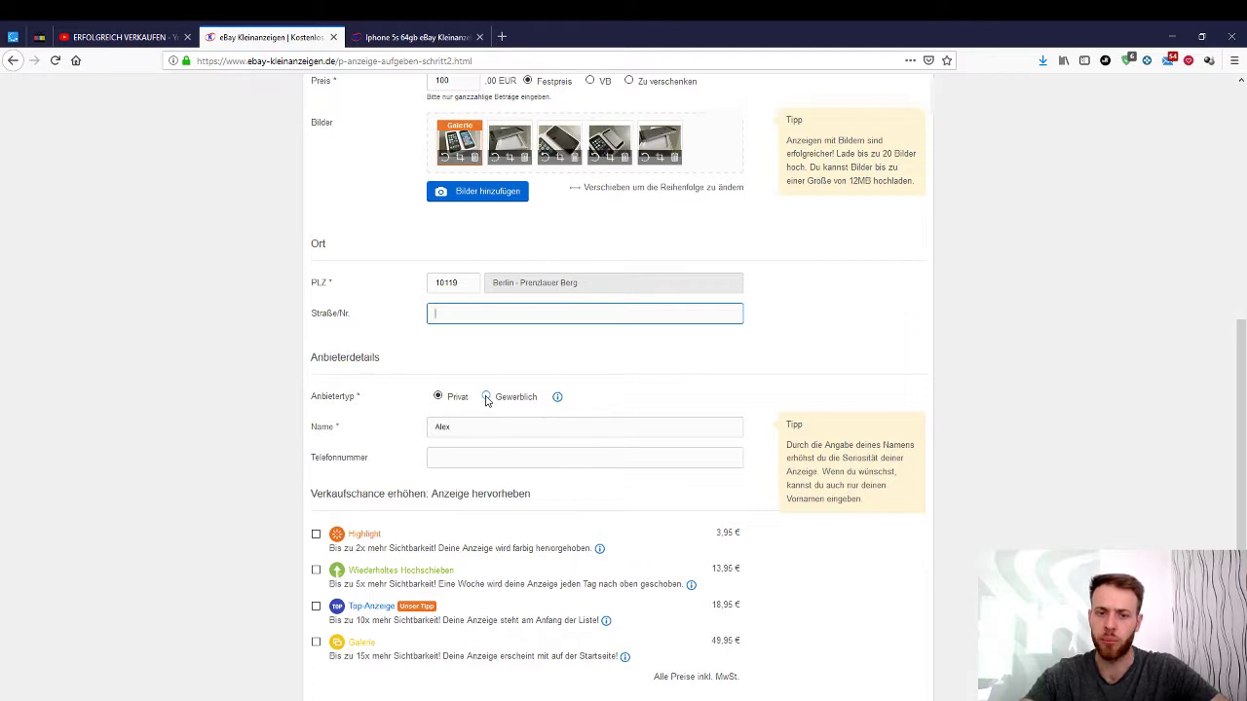
pyautogui.click(487, 397)
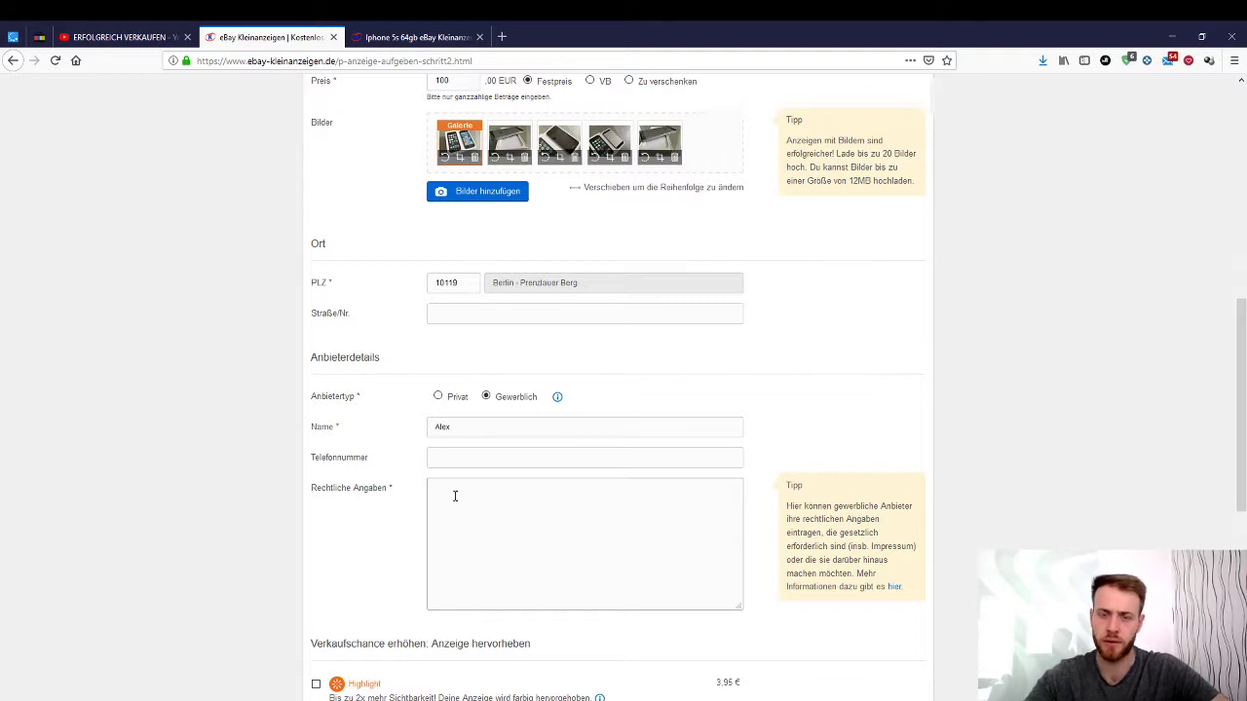
pyautogui.click(438, 397)
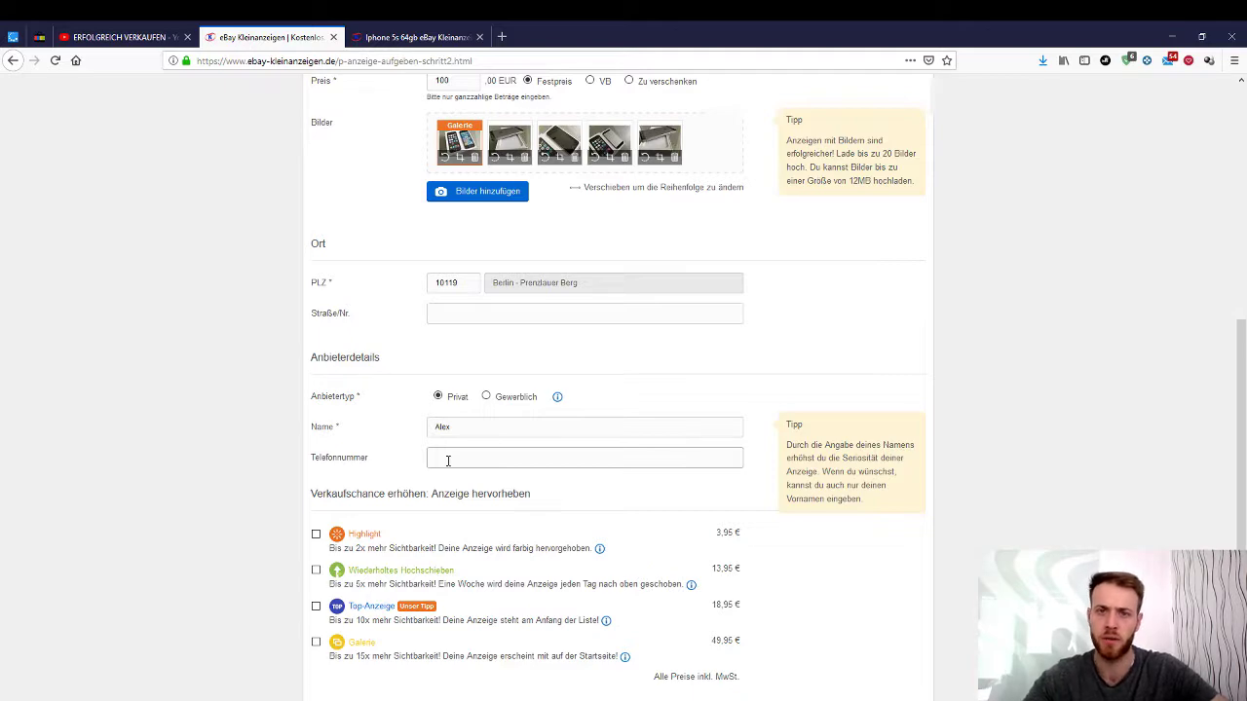
# Publish the ad without any paid promotion option and open the list of own ads
pyautogui.scroll(-4, 448, 459)
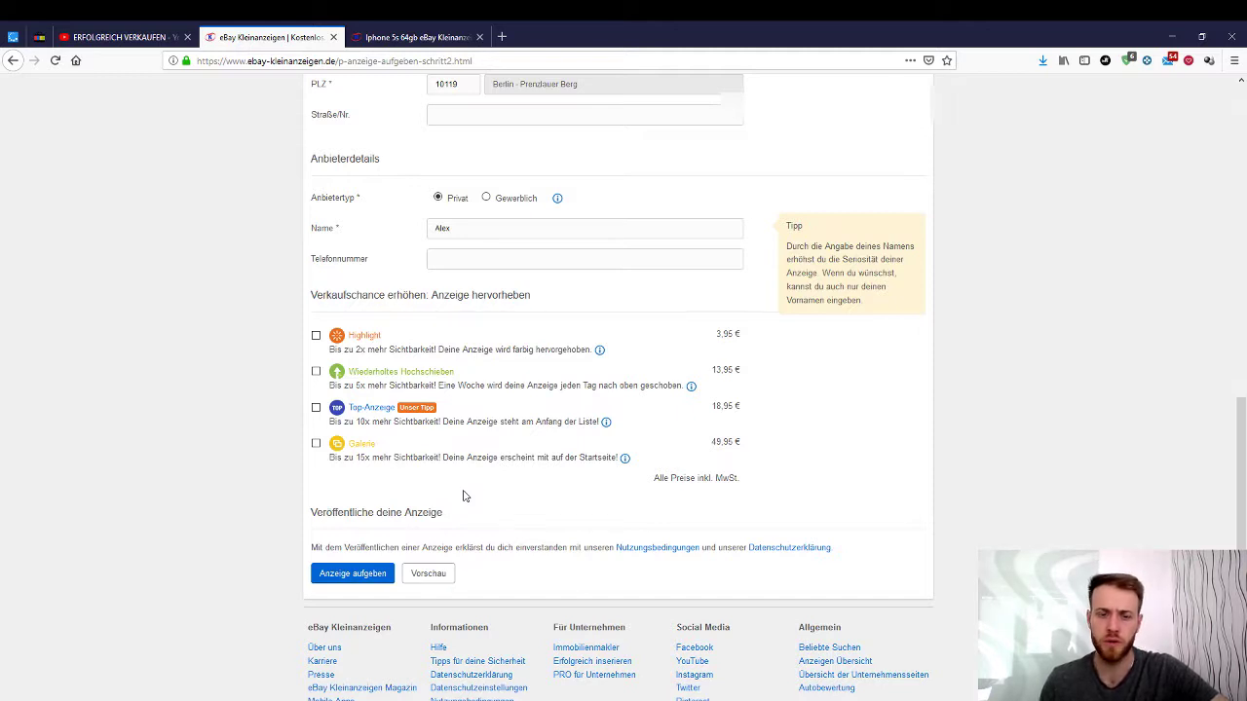
pyautogui.scroll(-1, 464, 496)
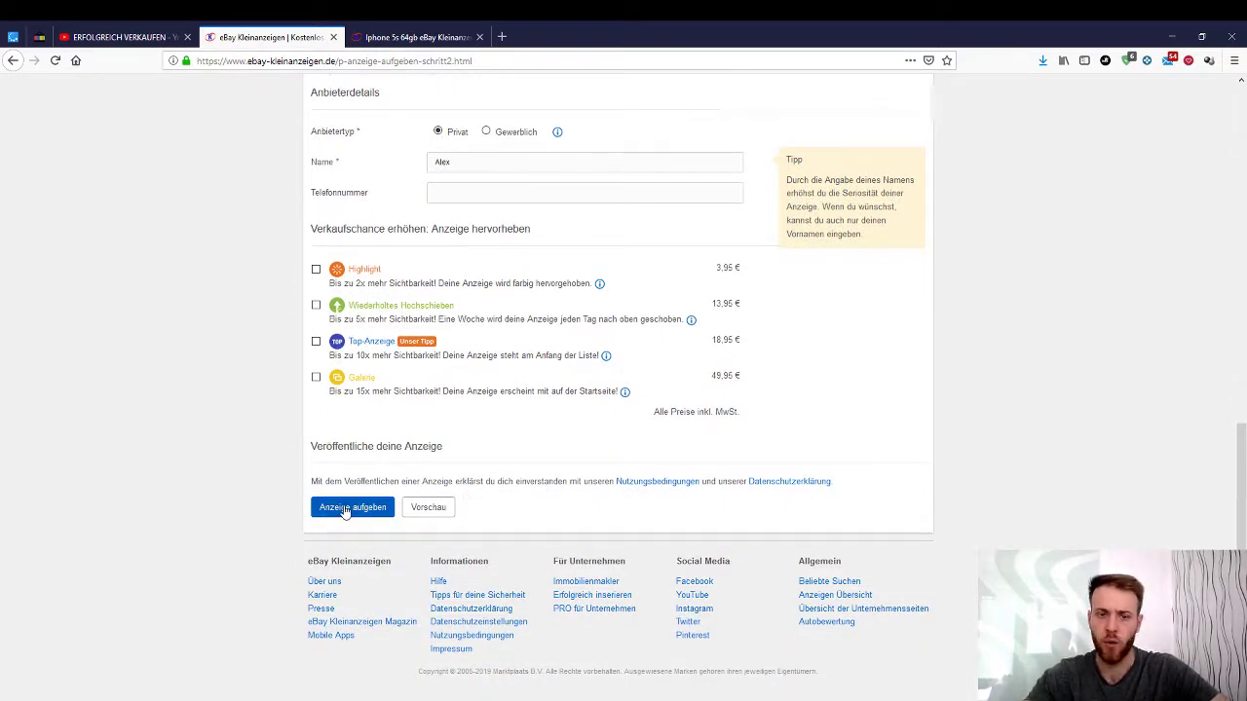
pyautogui.click(346, 511)
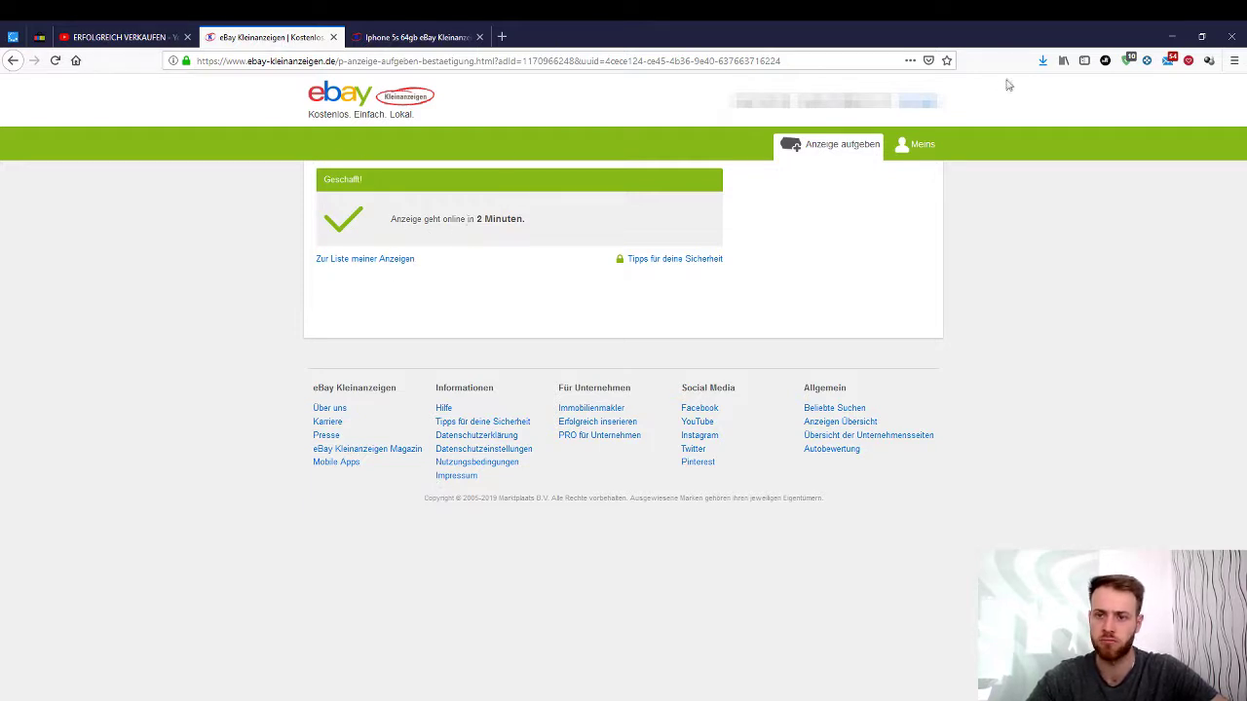
pyautogui.moveTo(925, 153)
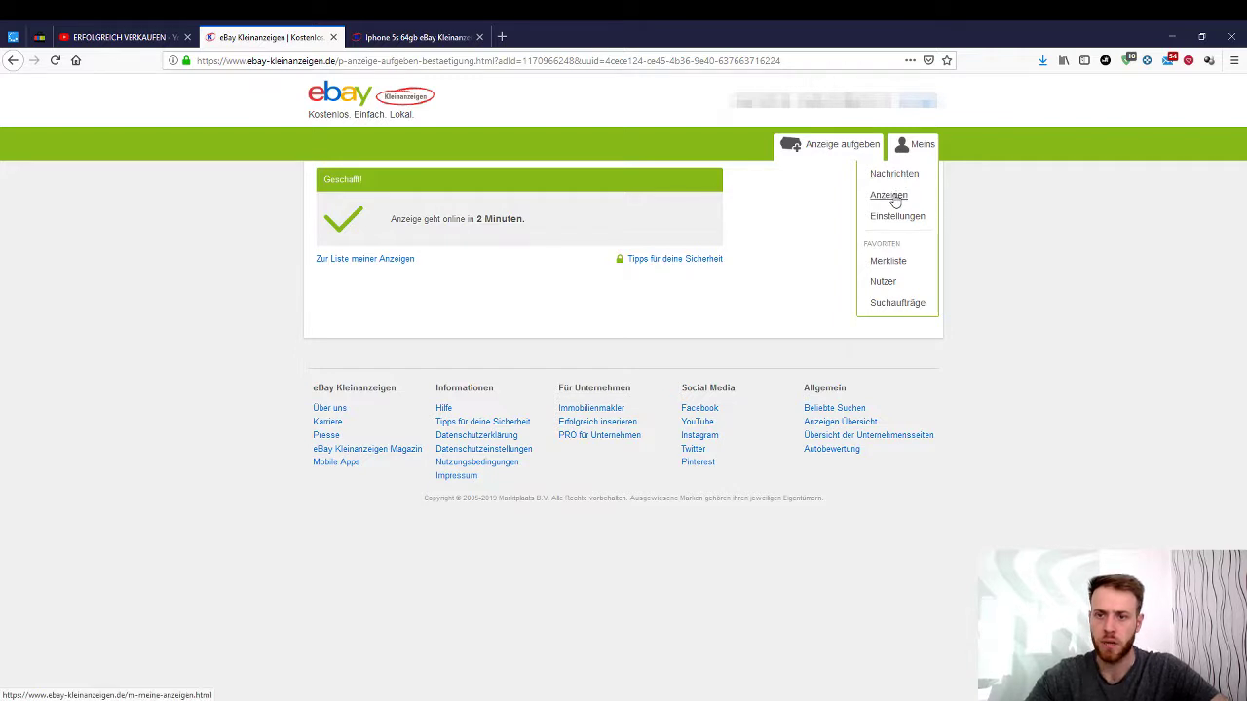
pyautogui.click(892, 196)
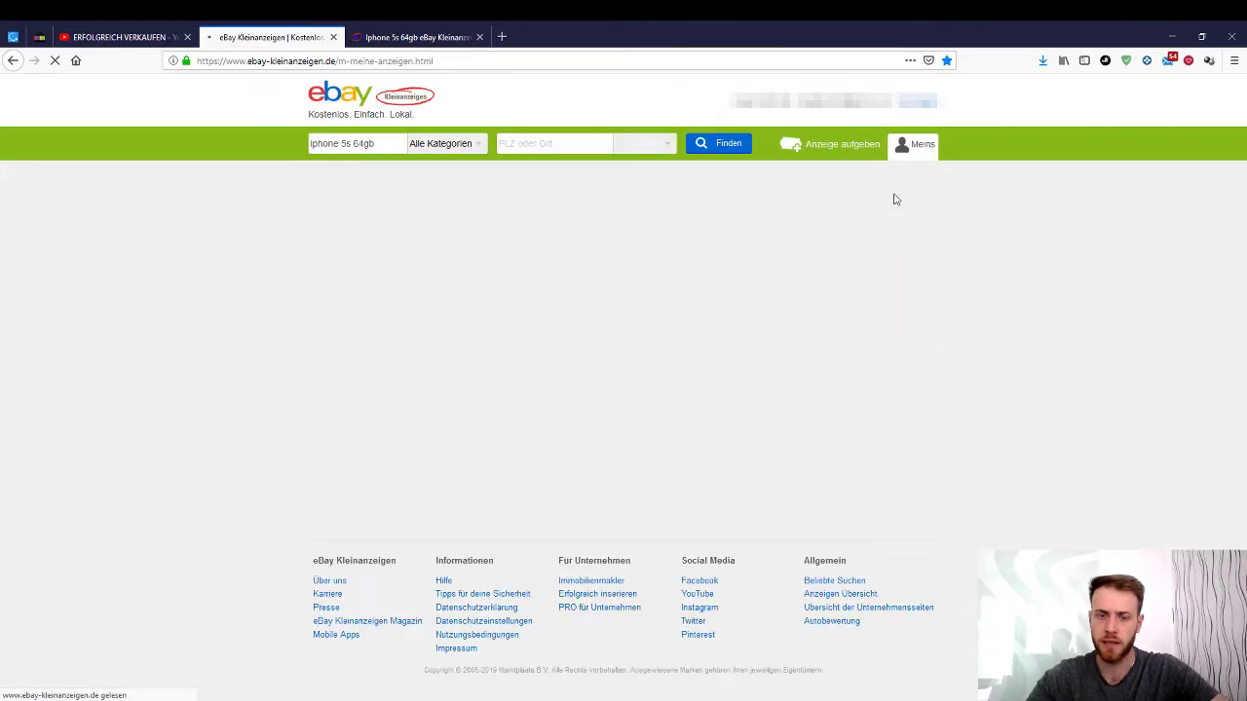